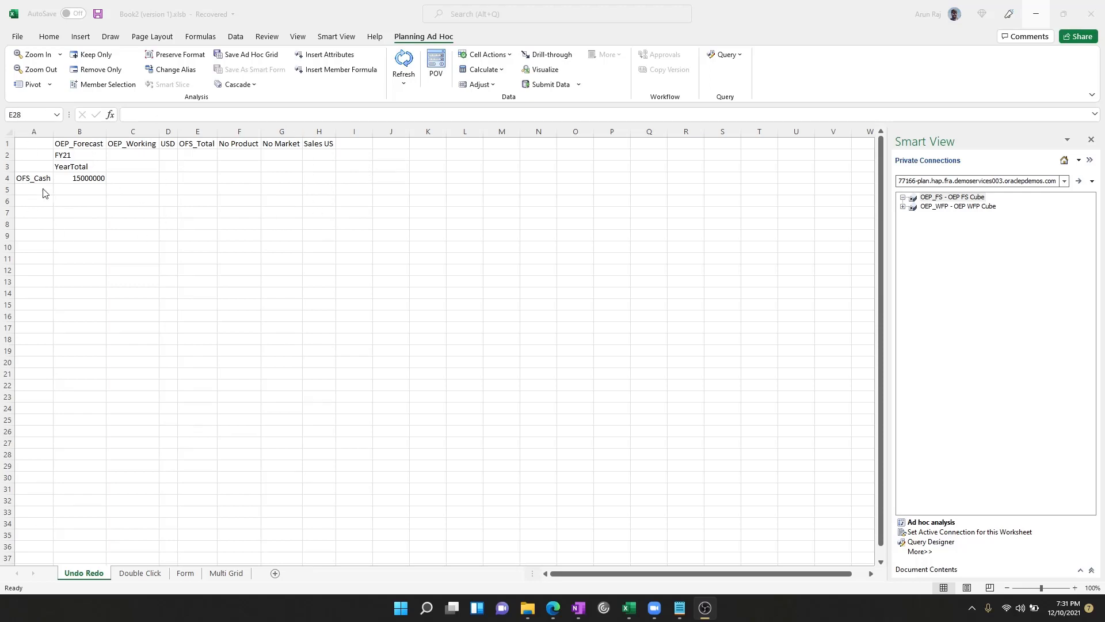
Step: Refresh the ad hoc grid on the Undo Redo sheet and zoom in on the OFS_Cash member
left_click(405, 51)
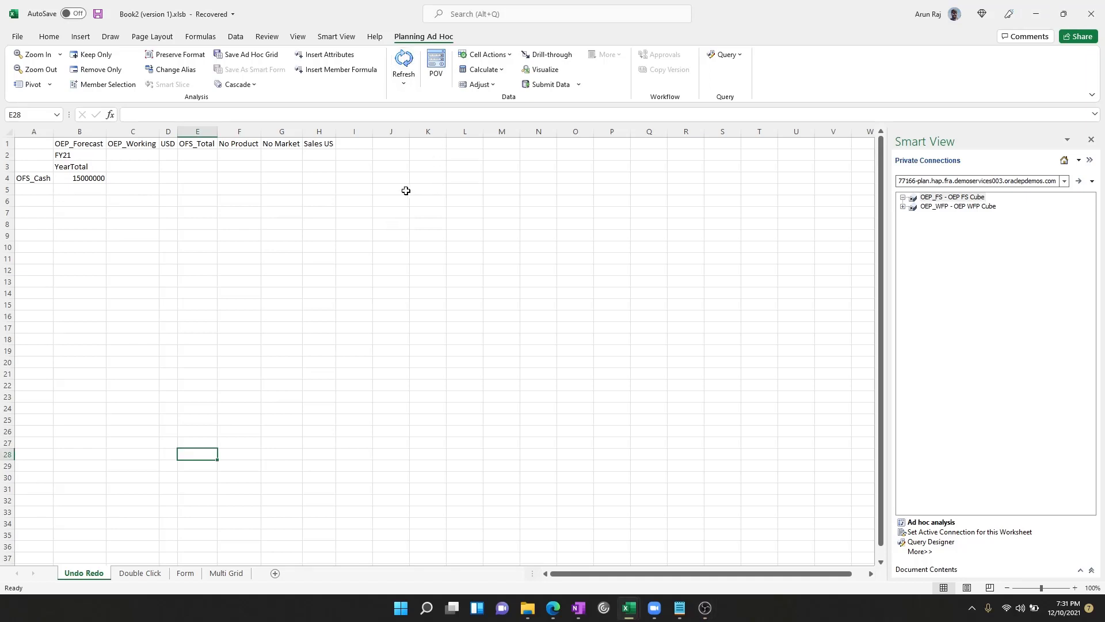
left_click(407, 57)
double_click(25, 177)
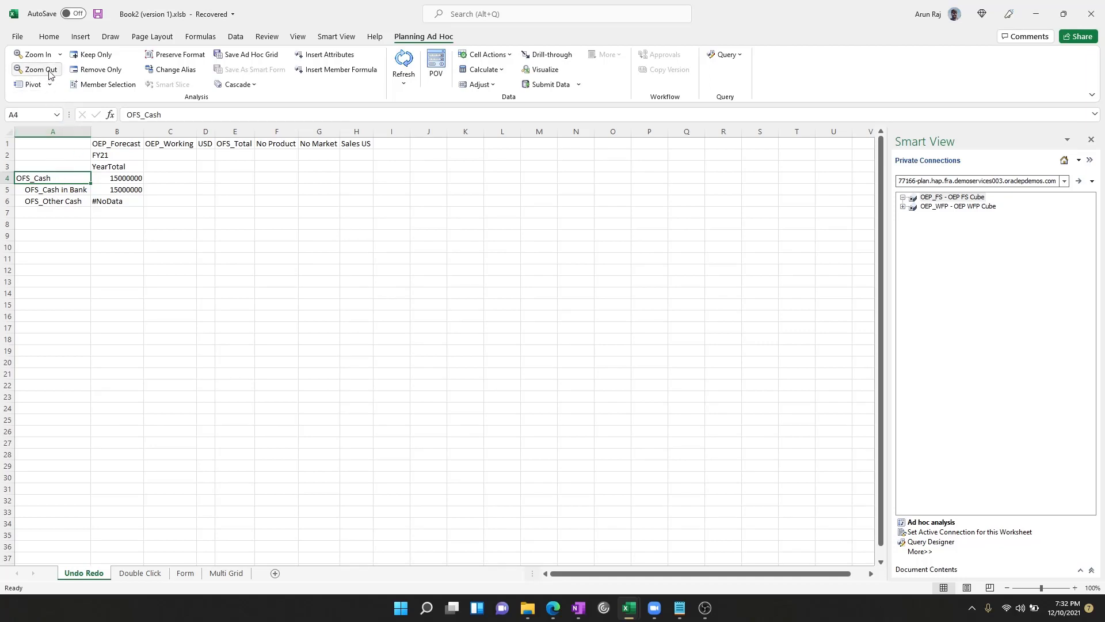
Step: Zoom out from OFS_Cash in Bank and zoom back in on OFS_Cash
left_click(55, 190)
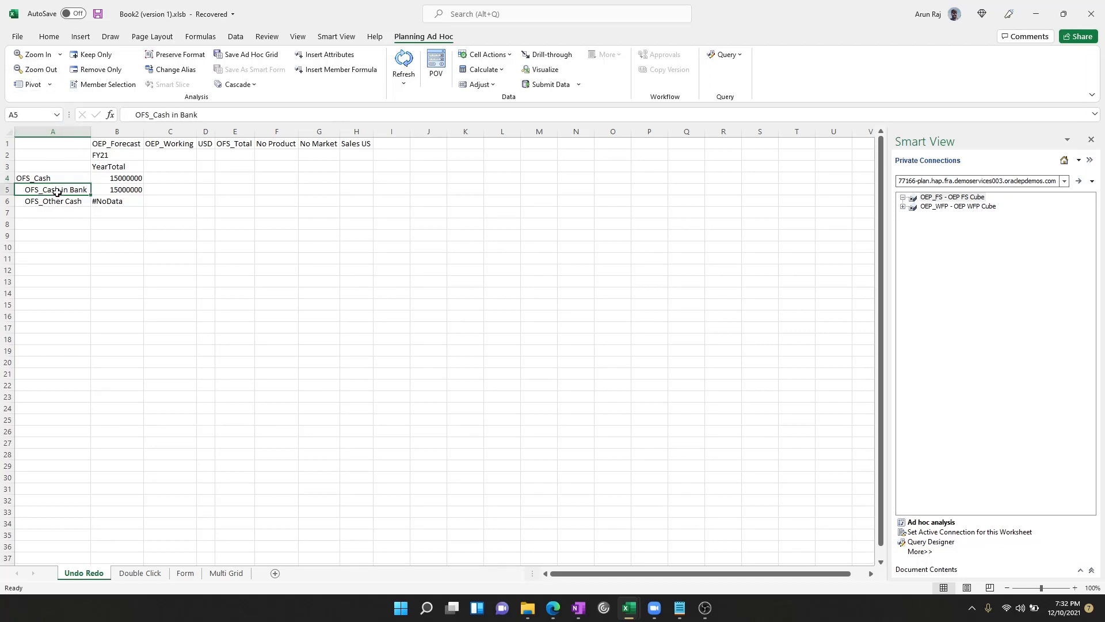
left_click(40, 70)
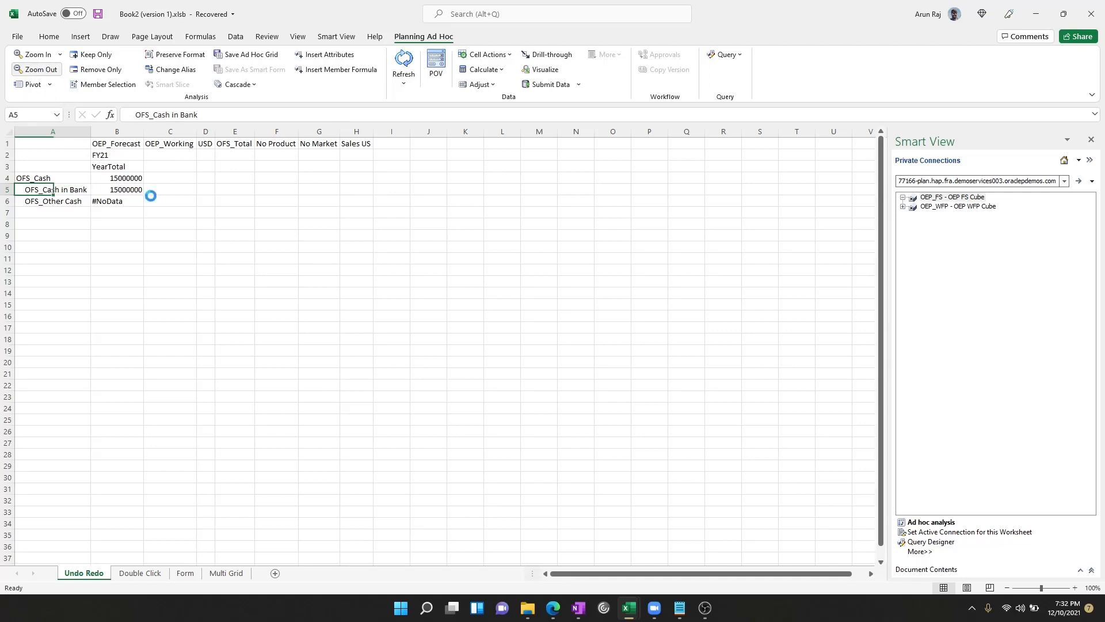
double_click(38, 180)
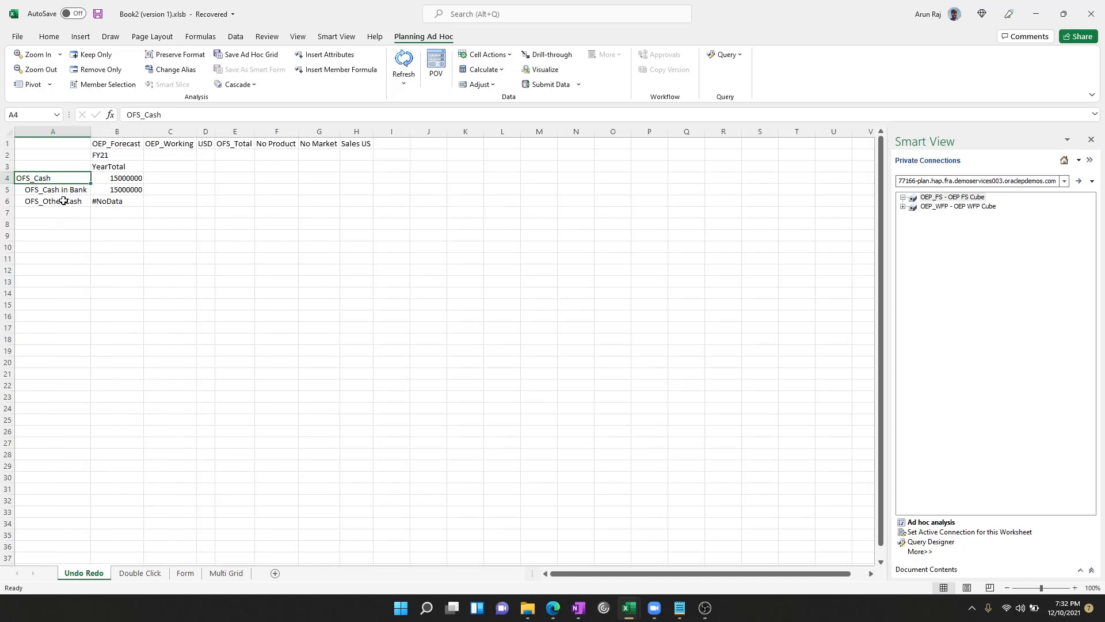
Step: Zoom out from the OFS_Cash member in A4 to its parent level
left_click(62, 201)
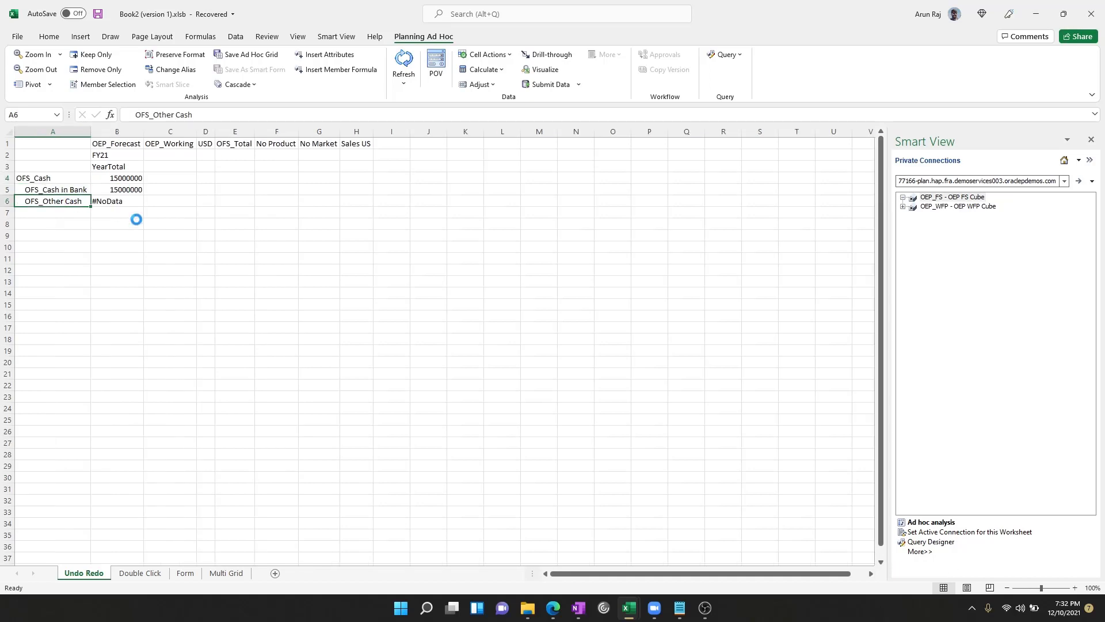
left_click(64, 189)
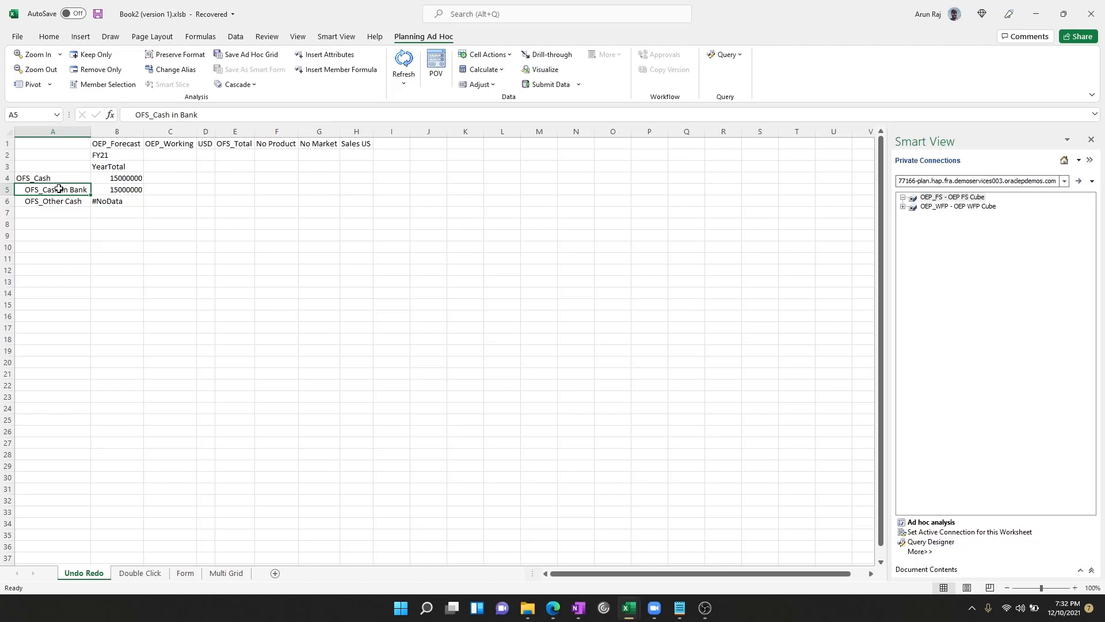
left_click(66, 179)
left_click(38, 69)
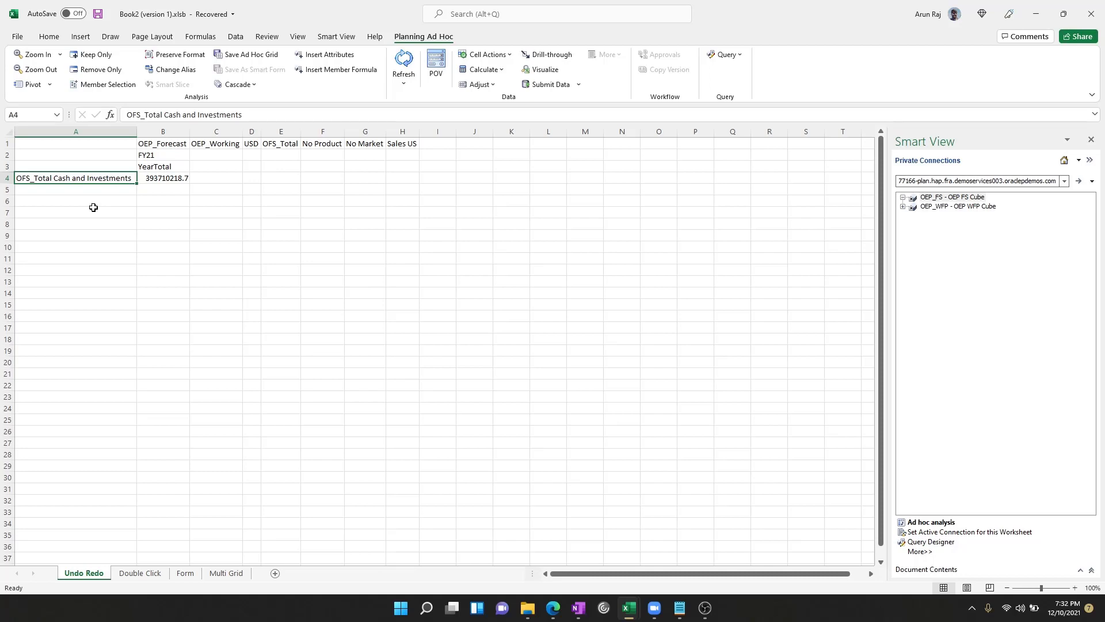
Step: Undo the last two Smart View ad hoc operations, the zoom out and the zoom in on OFS_Cash
left_click(340, 38)
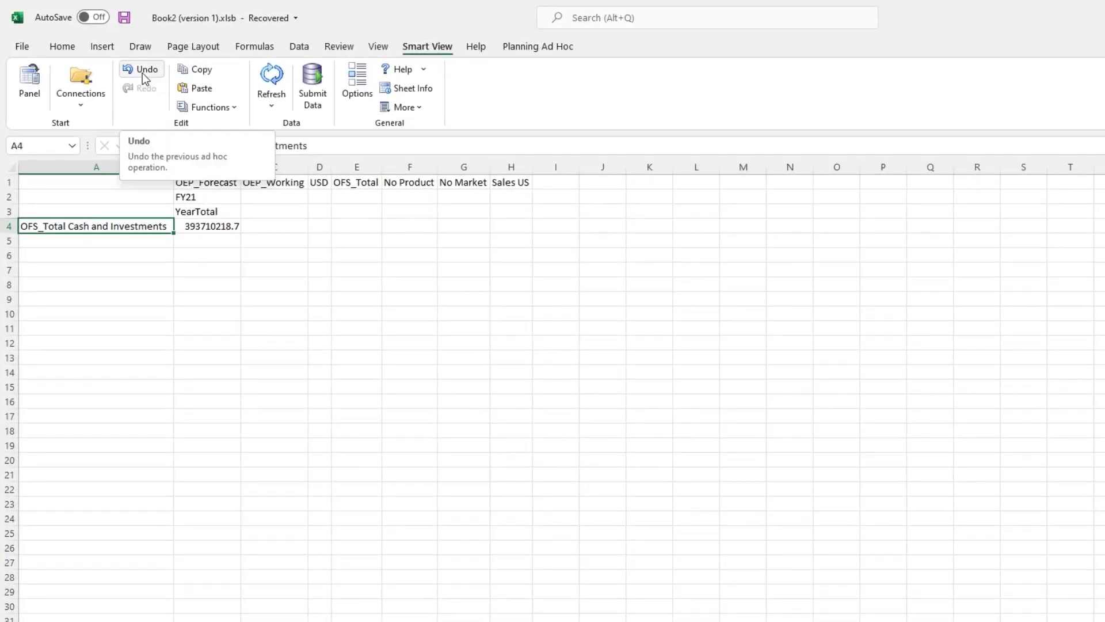
left_click(145, 70)
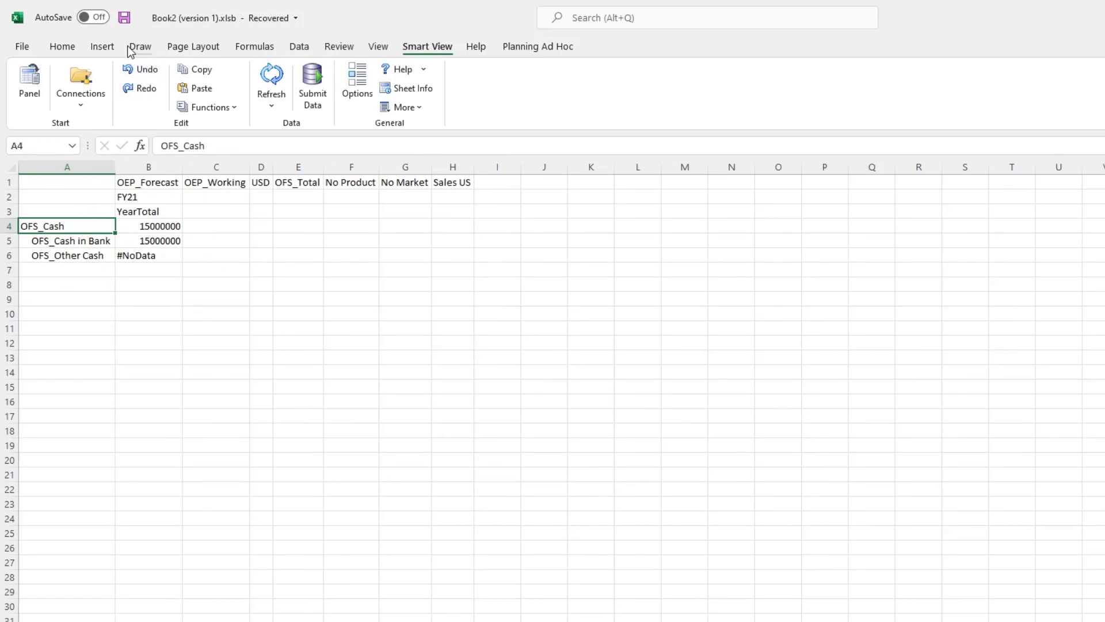
left_click(141, 69)
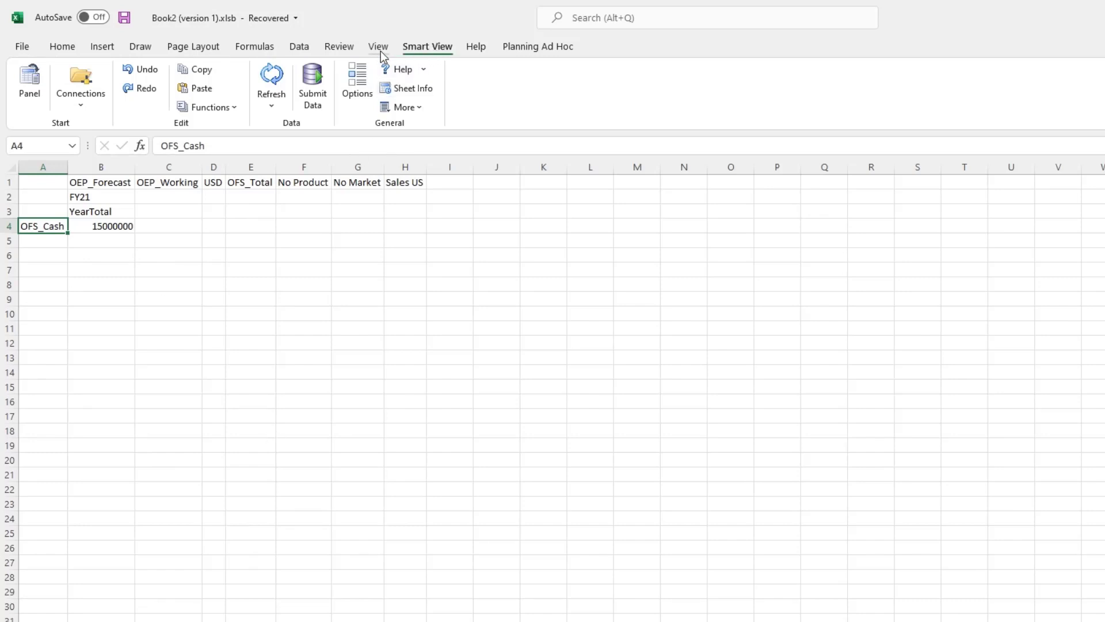
Step: Check the Number of Undo Actions setting in the advanced Smart View options and close them without saving
left_click(357, 81)
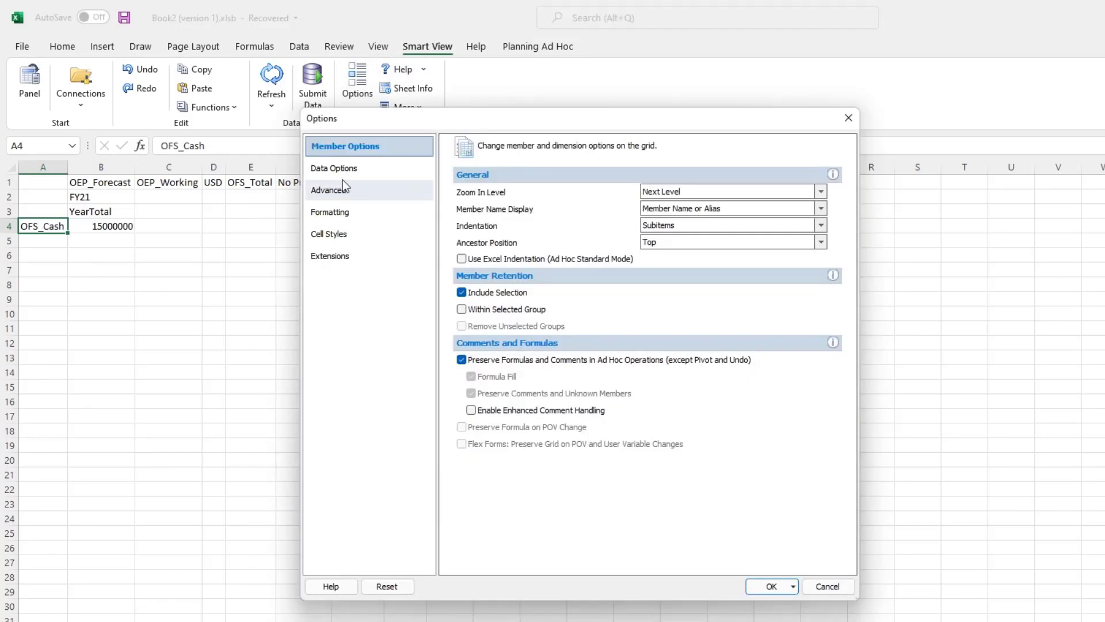
left_click(342, 190)
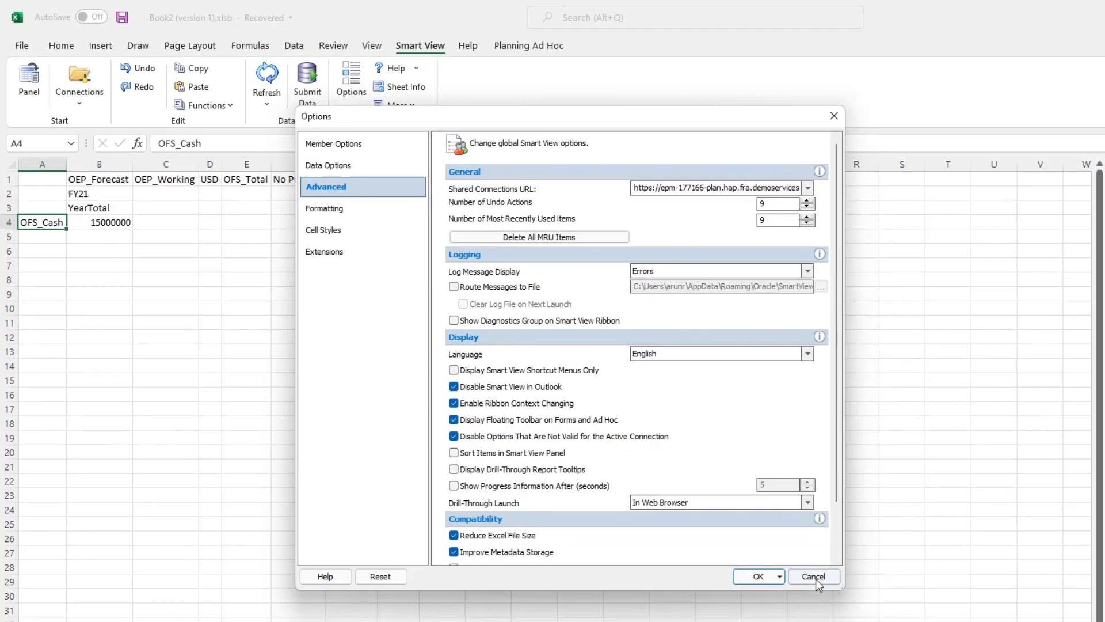
left_click(820, 585)
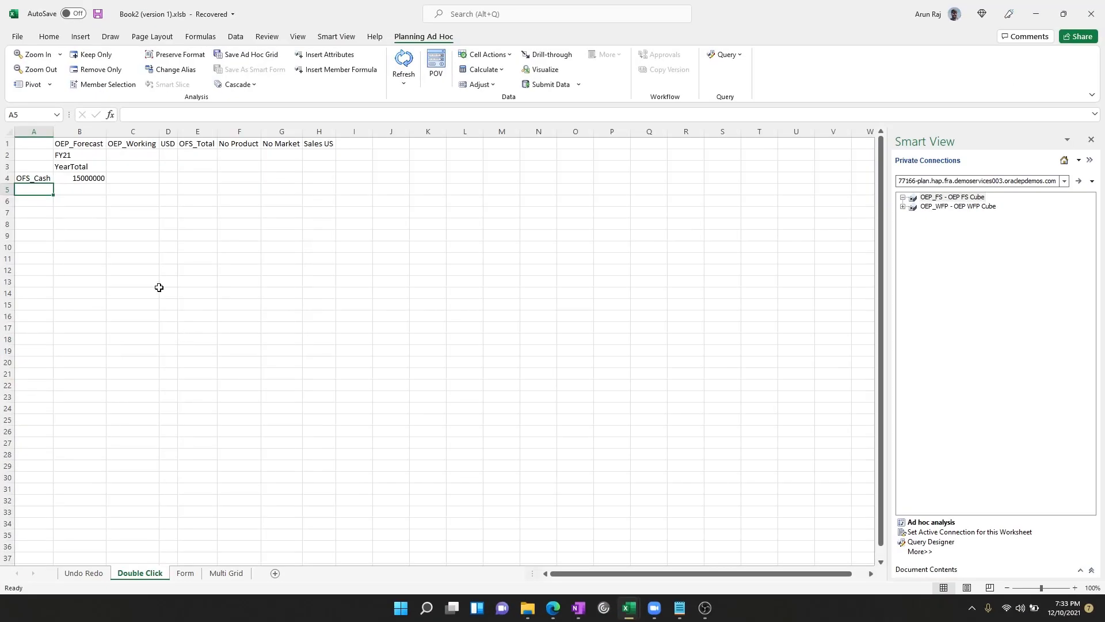
Step: Refresh the ad hoc grid on the Double Click sheet and zoom in on OFS_Cash
left_click(405, 64)
double_click(37, 180)
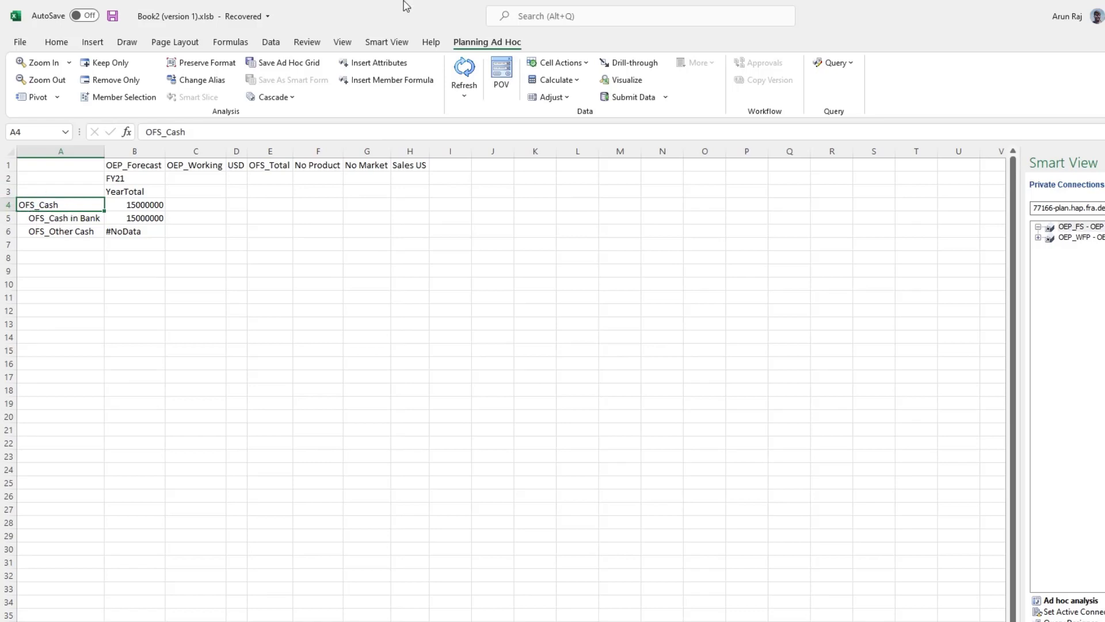
Step: Turn off Use Double-click for Operations in the advanced Smart View options and apply the change
left_click(388, 43)
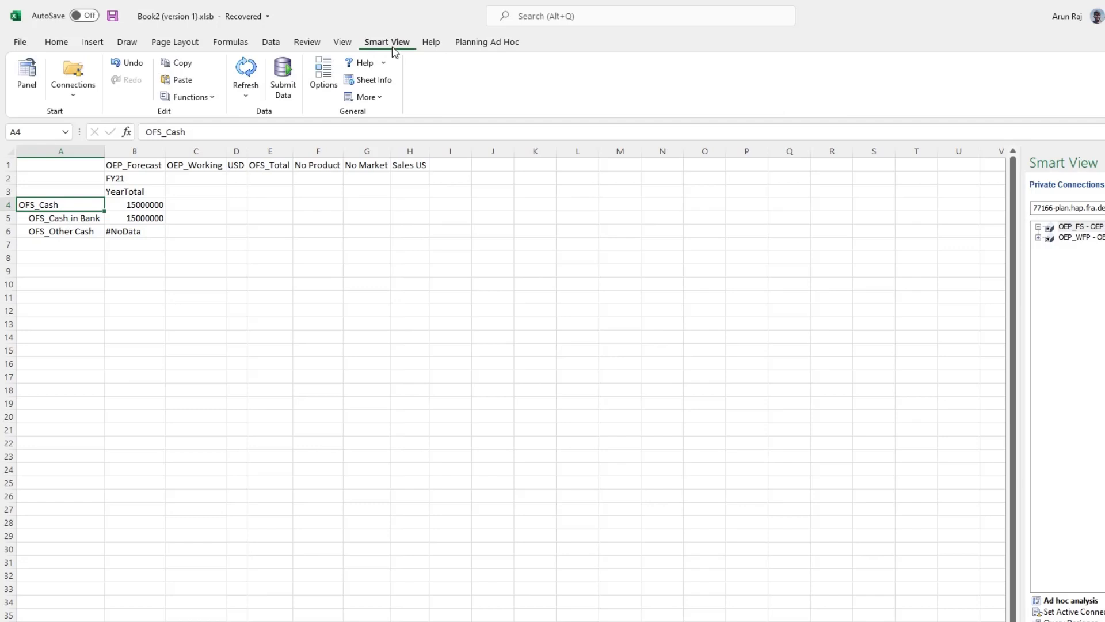
left_click(323, 74)
scroll(538, 440, "down", 3)
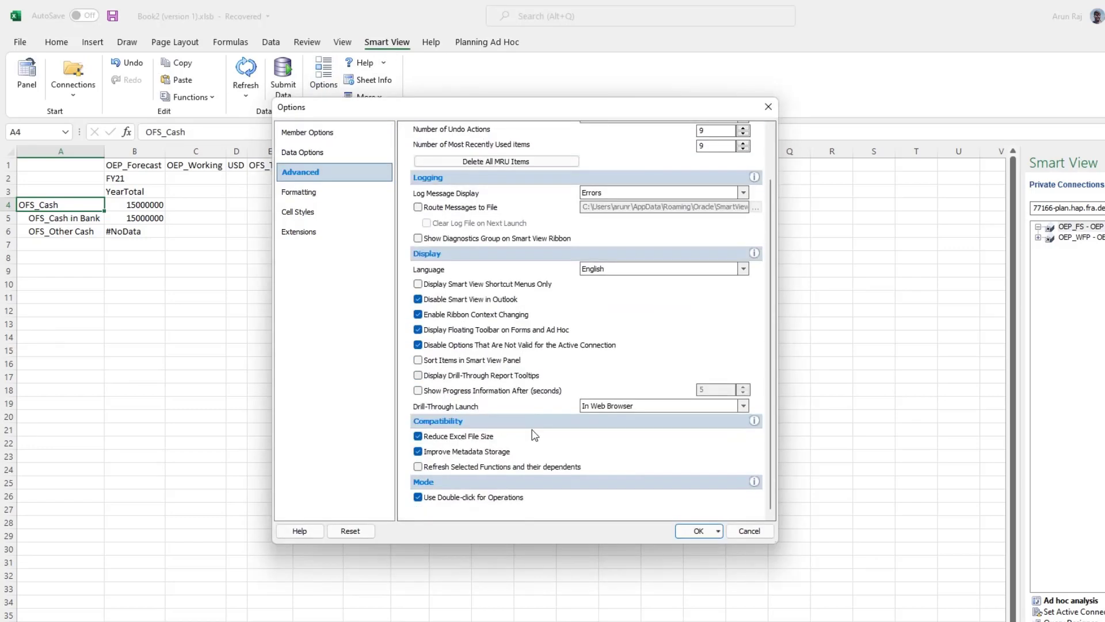
left_click(418, 496)
left_click(419, 497)
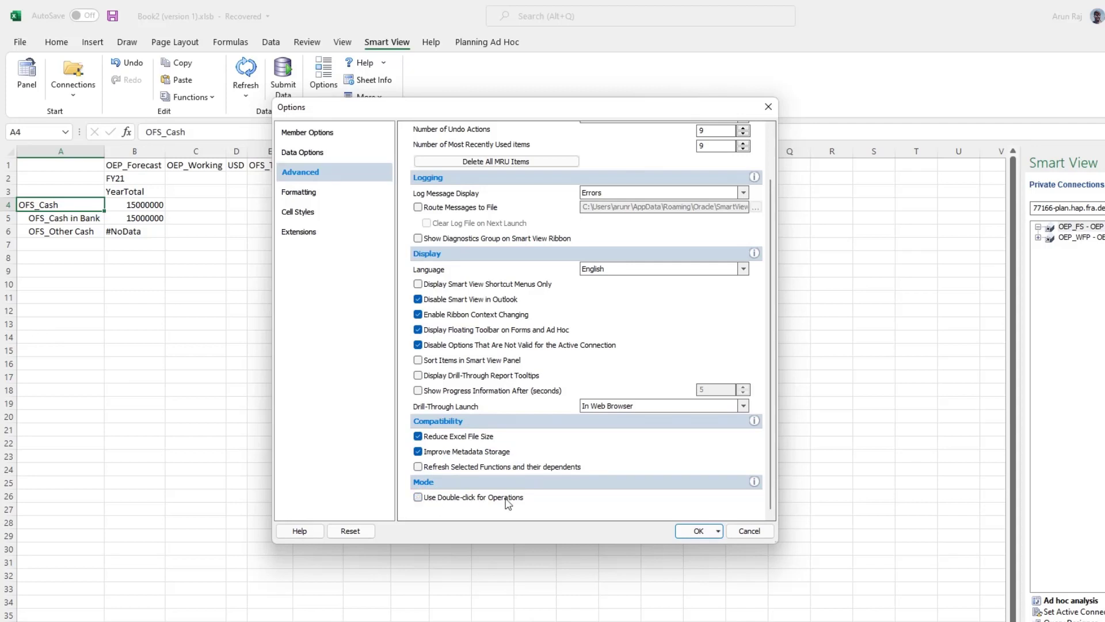
left_click(718, 531)
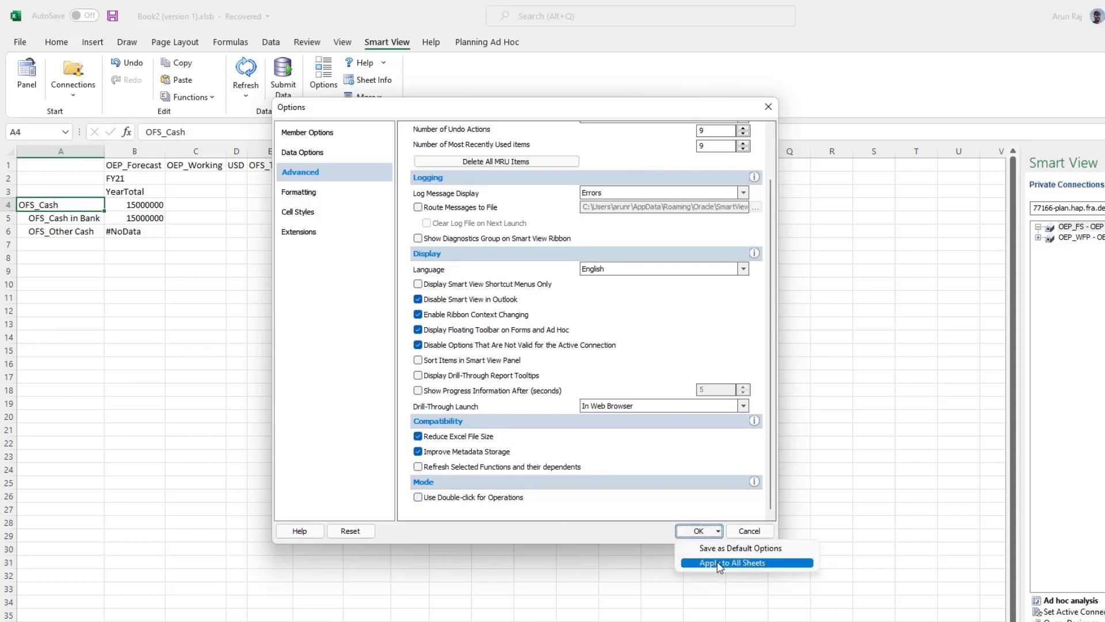
left_click(696, 530)
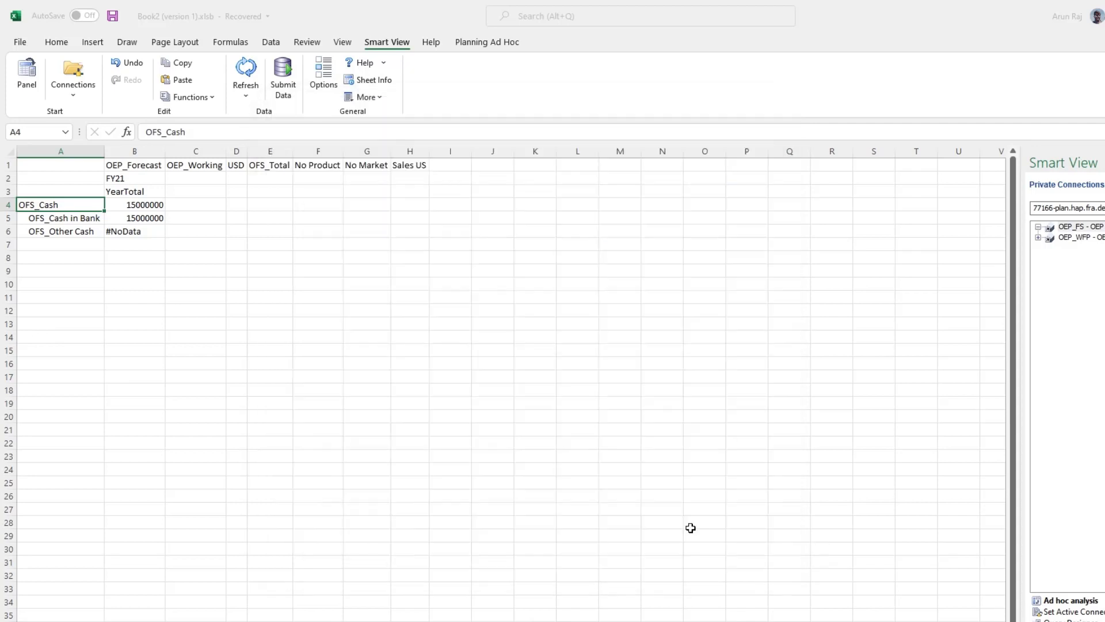
Step: Zoom out from OFS_Cash in A4 on the Double Click sheet with the ad hoc Zoom Out command
left_click(158, 298)
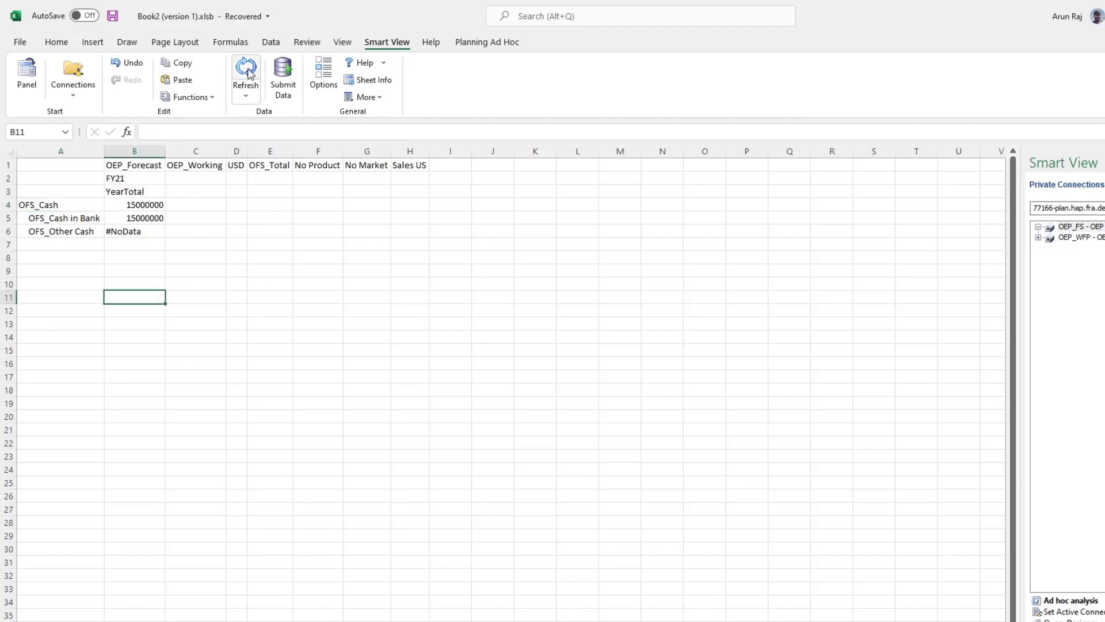
left_click(59, 204)
left_click(487, 42)
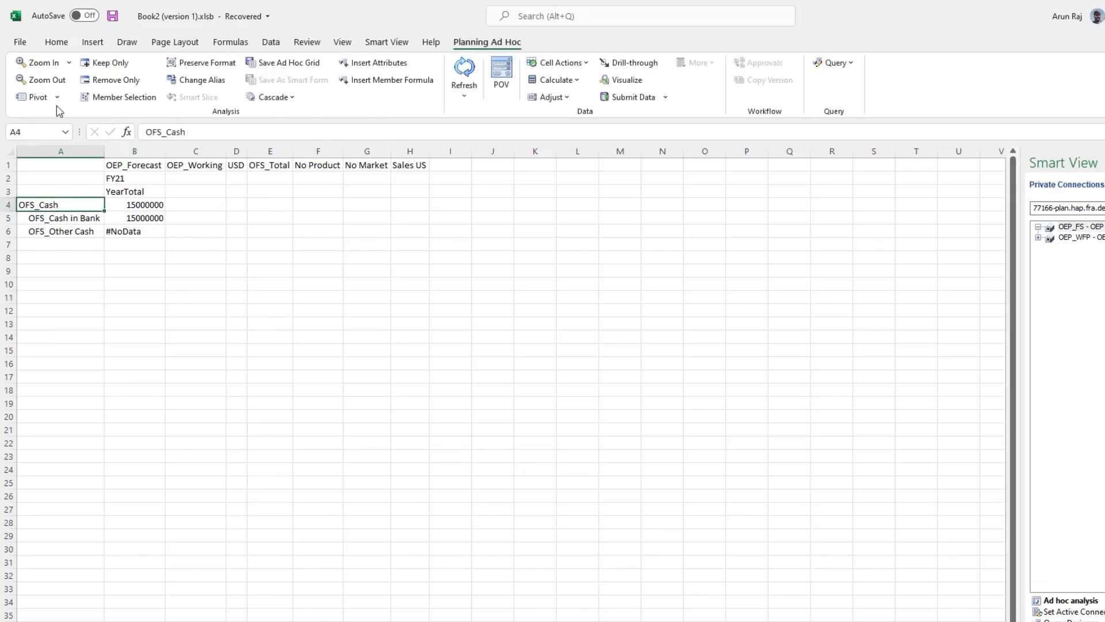
left_click(46, 81)
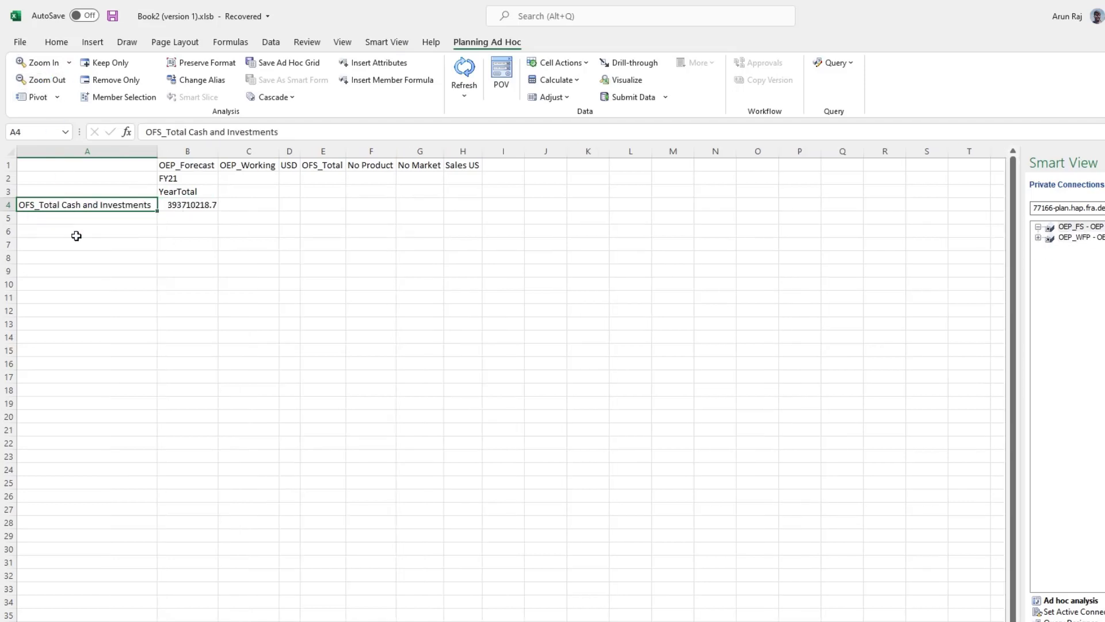
Step: Open the OFS_Total Cash and Investments cell for in-cell editing, select its text, and leave the cell
double_click(89, 208)
left_click_drag(155, 207, 17, 205)
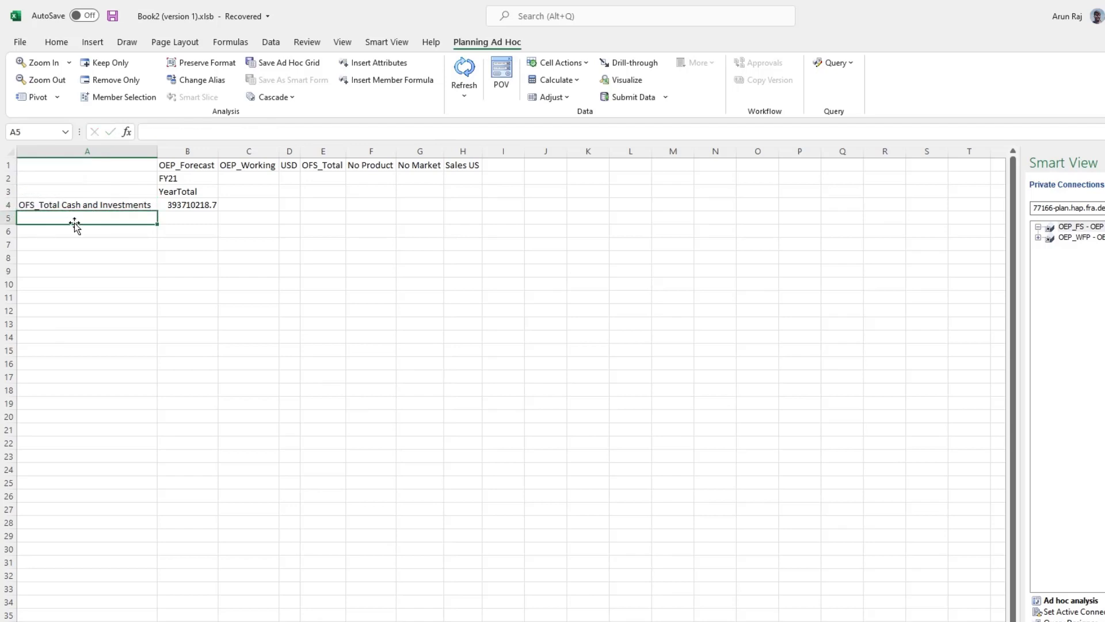
left_click(111, 206)
left_click_drag(152, 205, 17, 206)
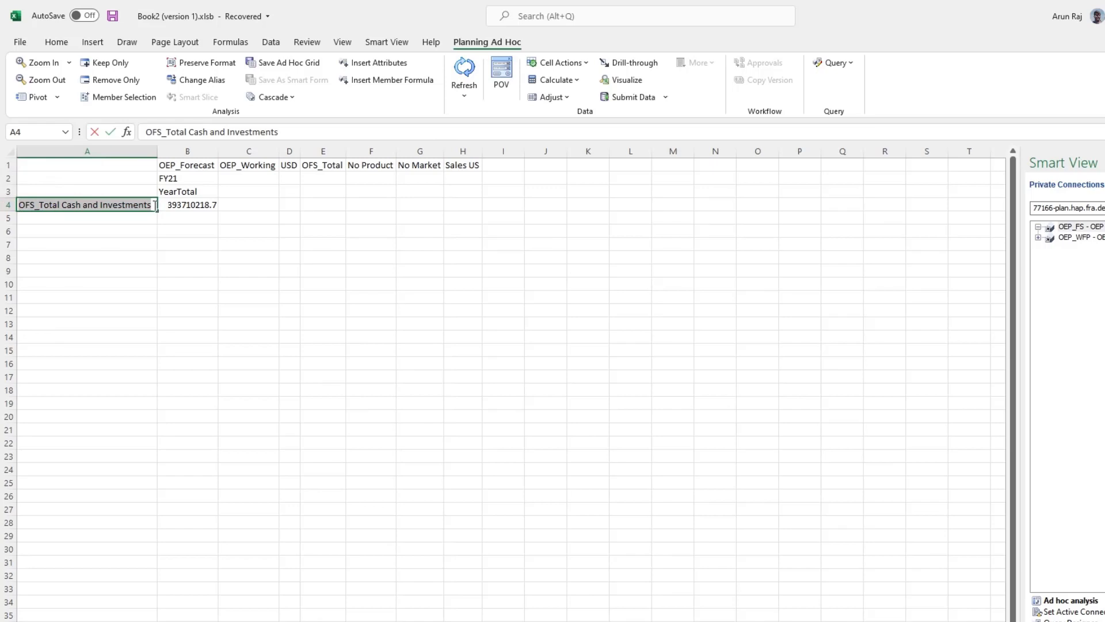
left_click_drag(153, 205, 22, 208)
left_click(106, 225)
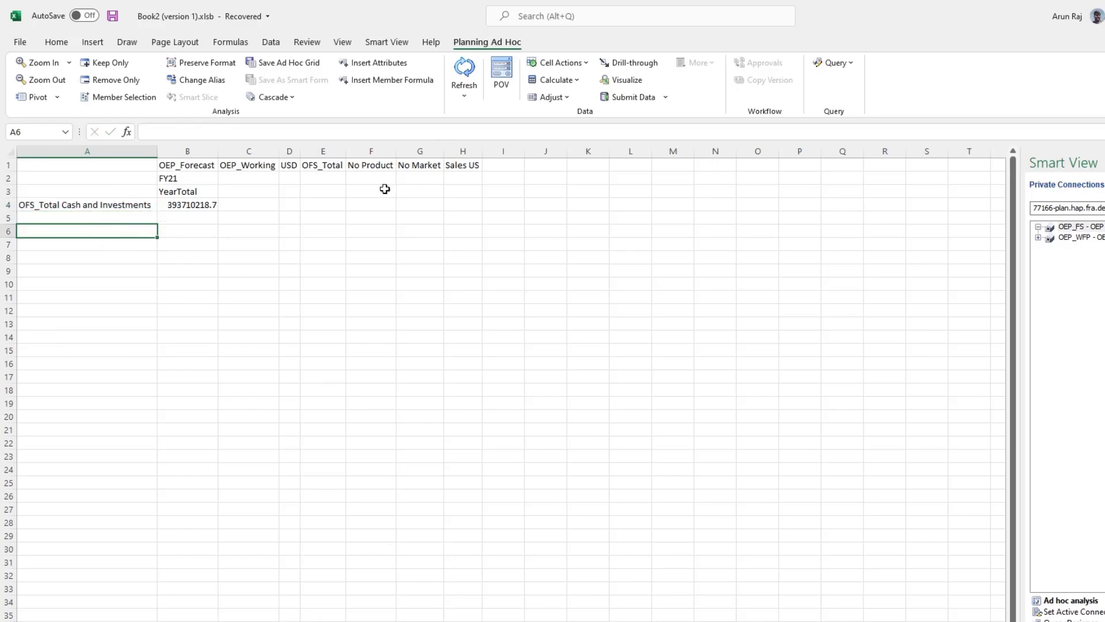
Step: Turn on Use Double-click for Operations in the advanced Smart View options and zoom in on OFS_Total Cash and Investments
left_click(396, 45)
left_click(323, 92)
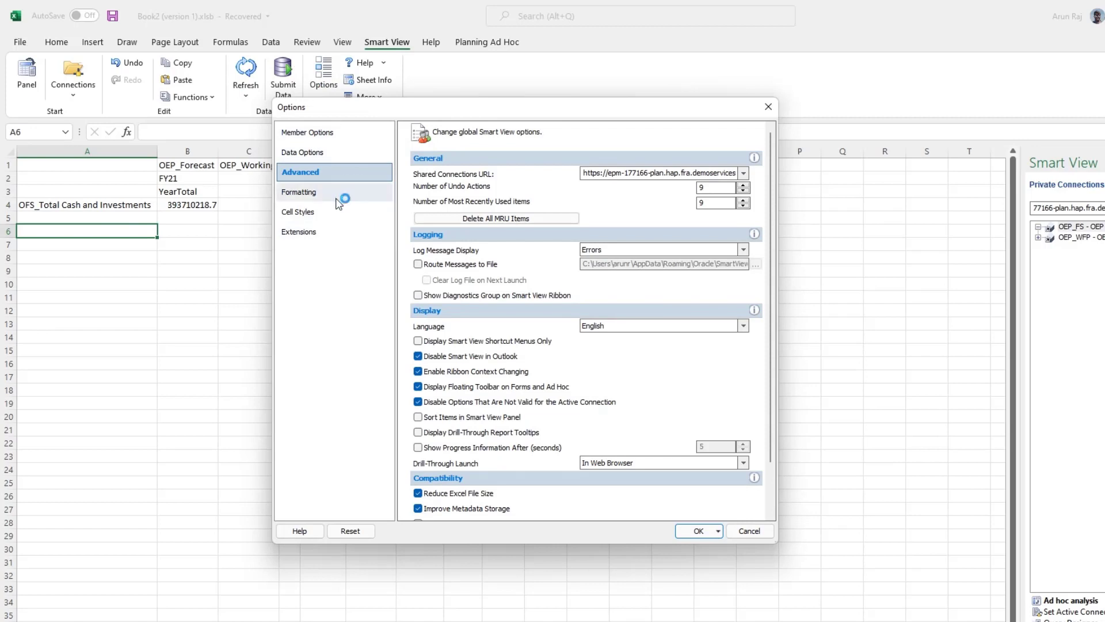
scroll(422, 495, "down", 3)
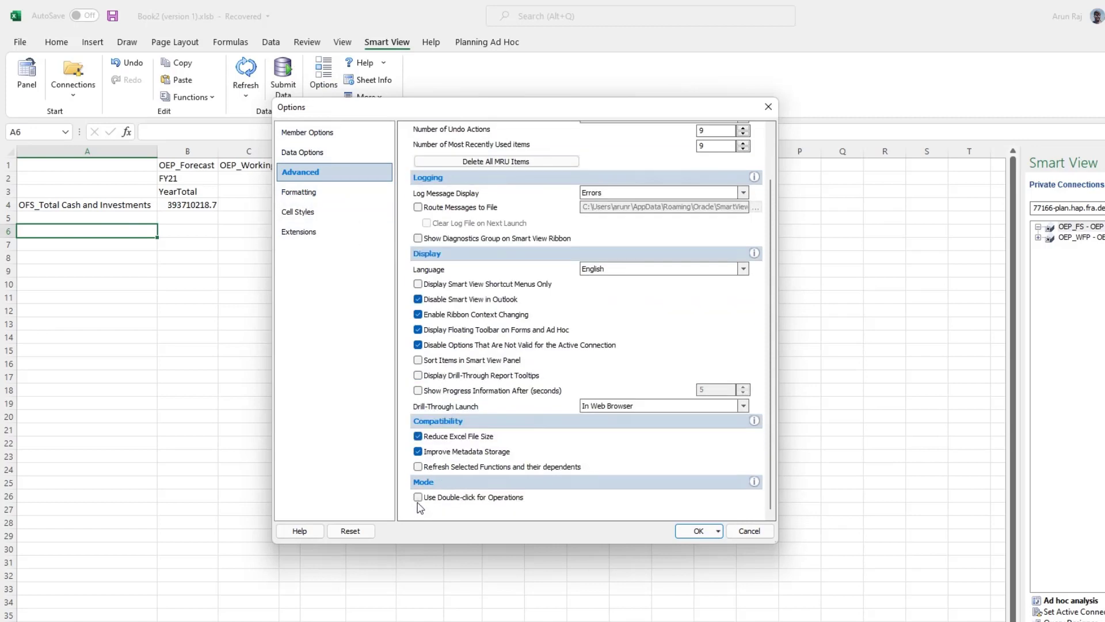
left_click(418, 498)
left_click(698, 531)
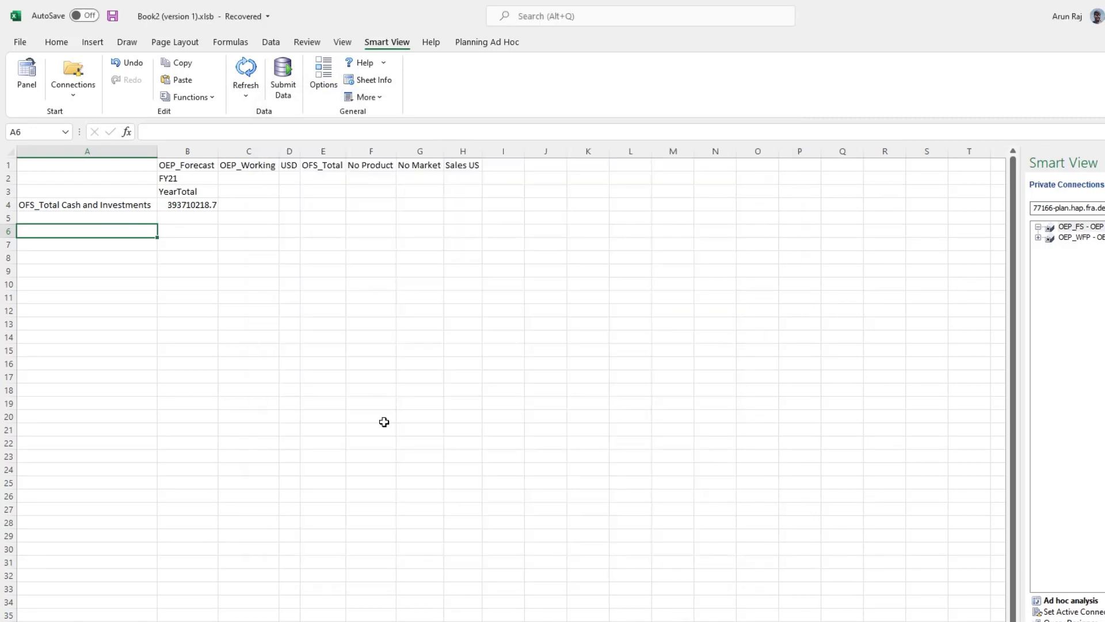
double_click(88, 203)
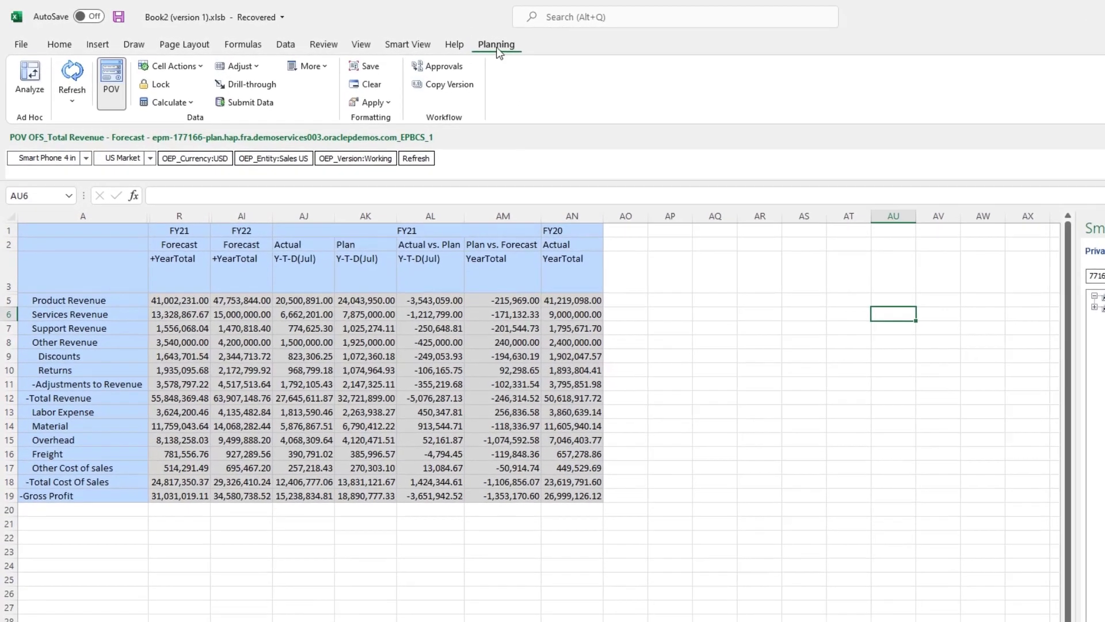
Step: Examine the rules attached to the form and the OFS_Rollup runtime prompts, close without launching, and review the Calculate choices
left_click(189, 105)
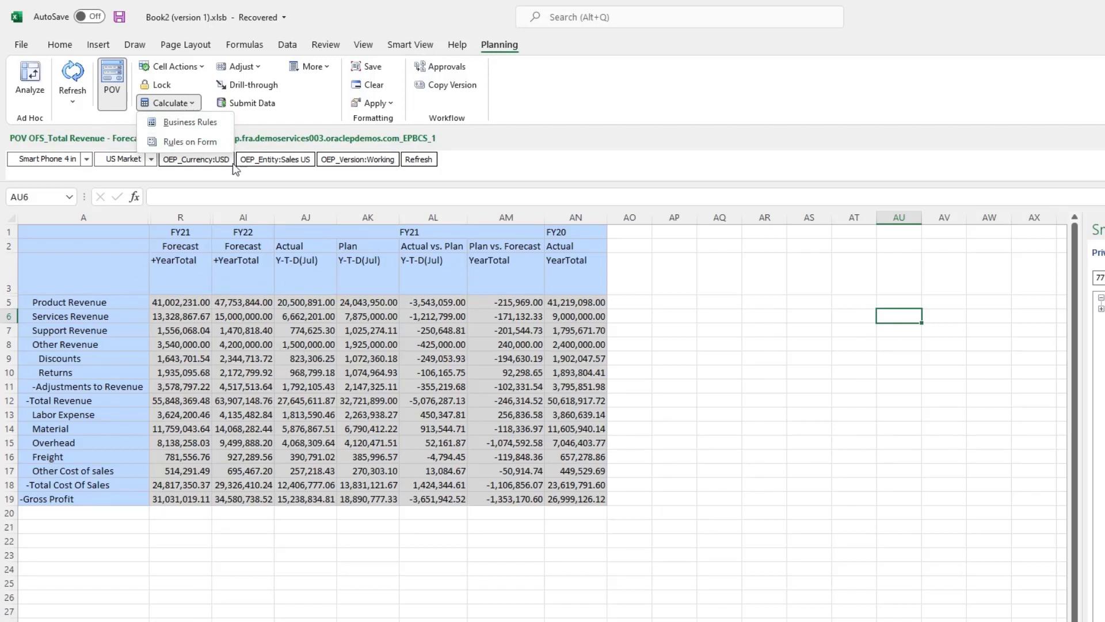
left_click(191, 142)
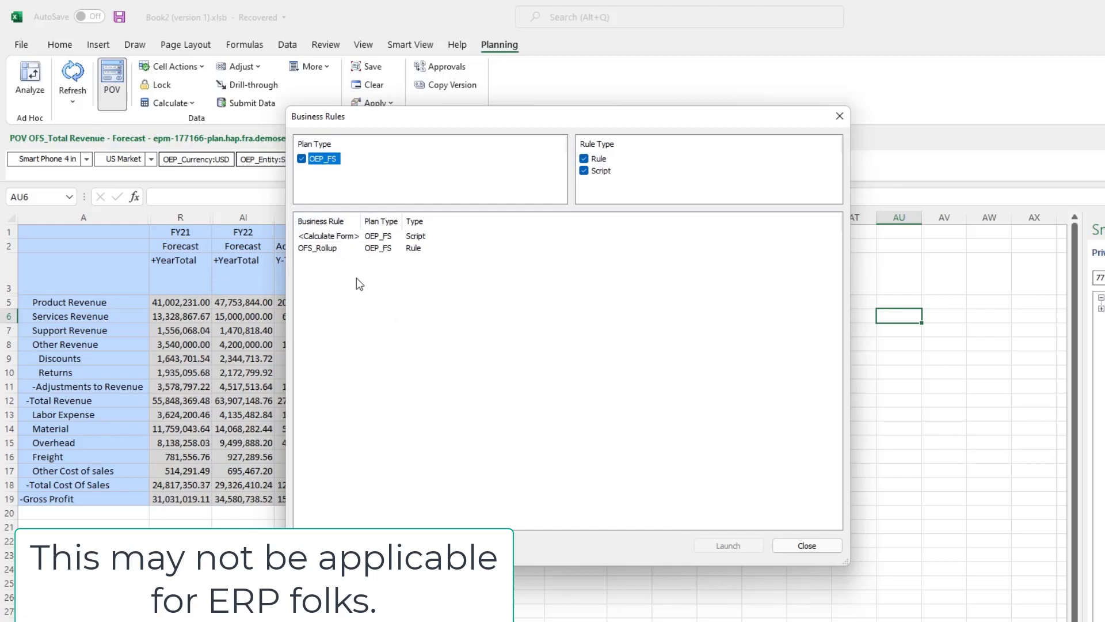
left_click(329, 249)
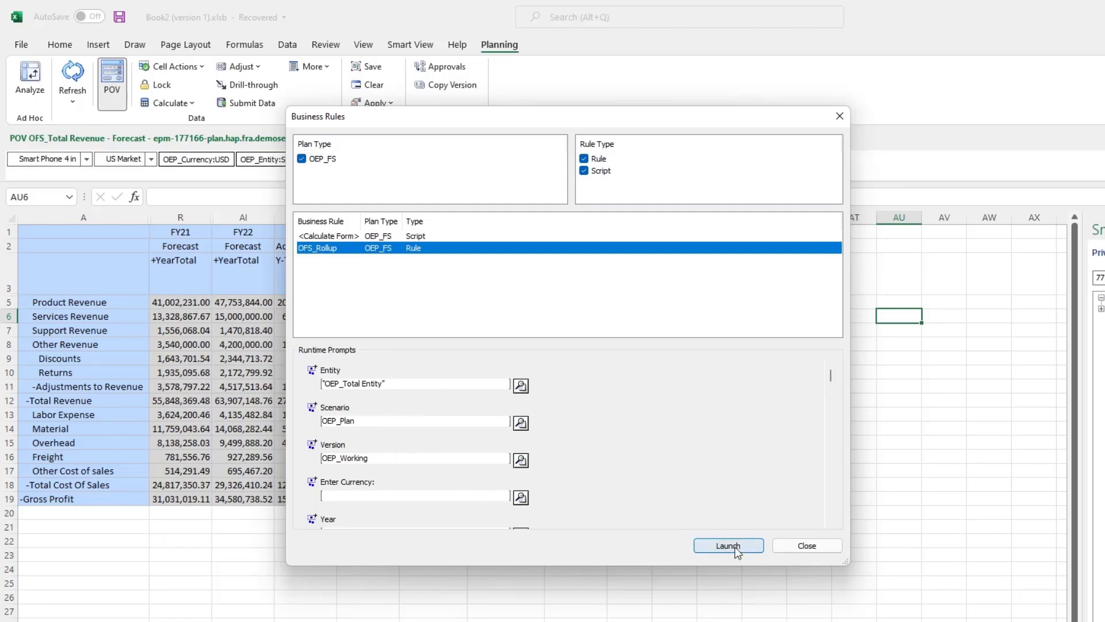
left_click(804, 545)
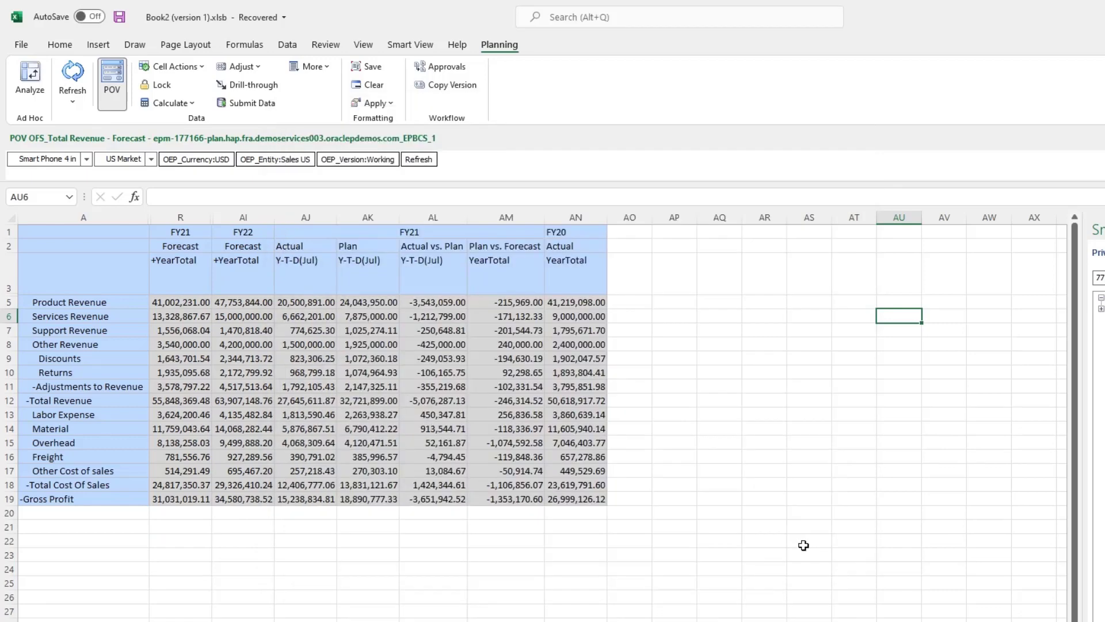
left_click(192, 102)
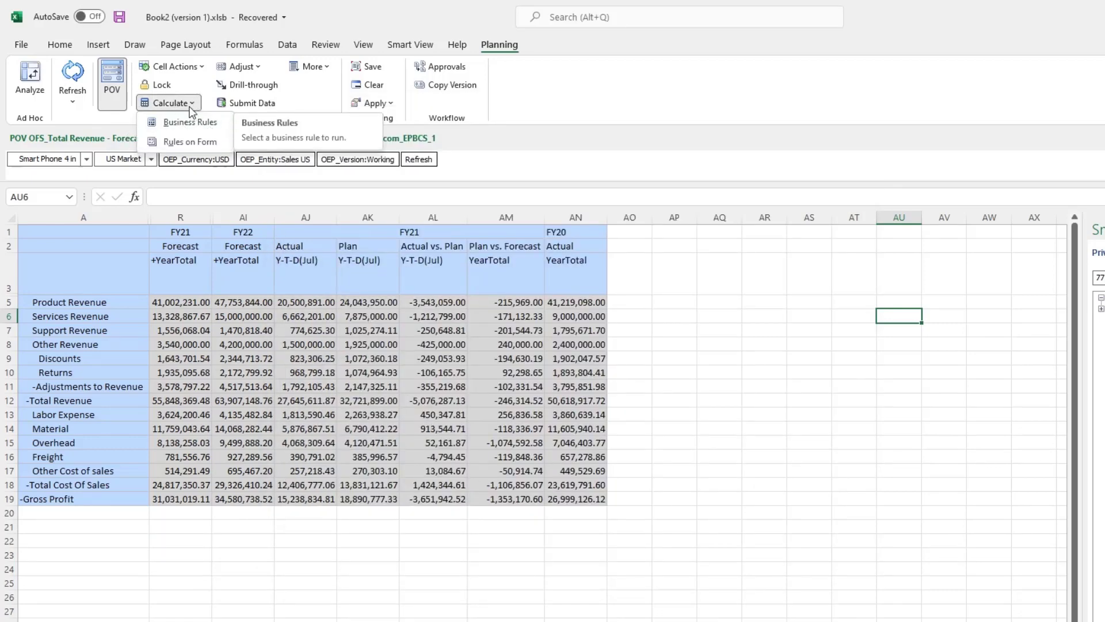
Step: Open the business rules for the form and examine the plan types, rule types and available rules
left_click(193, 122)
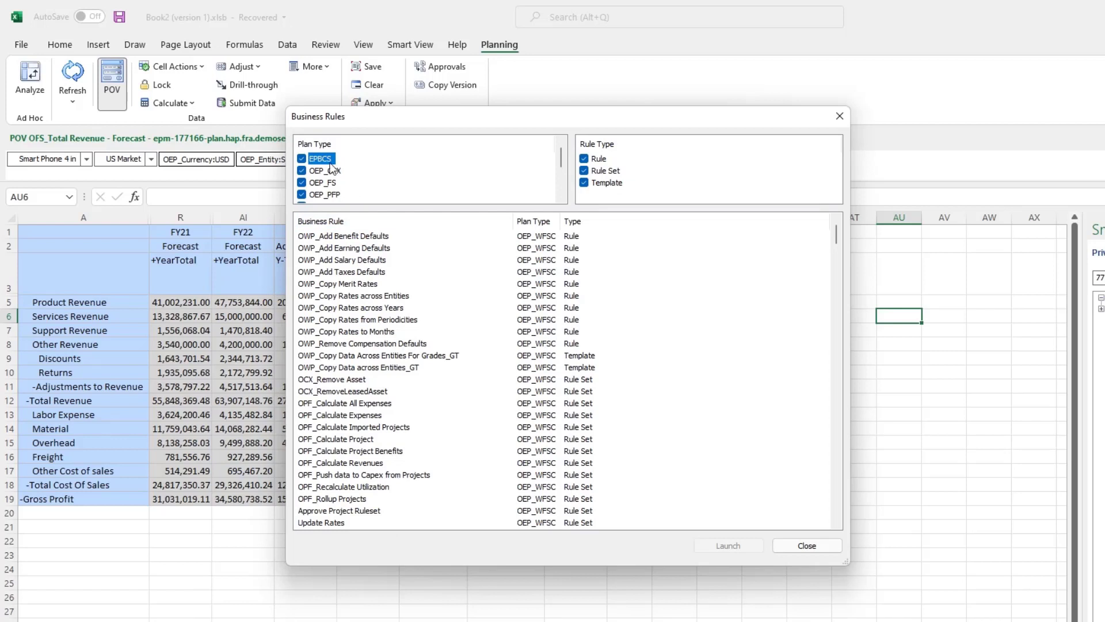
scroll(333, 169, "down", 2)
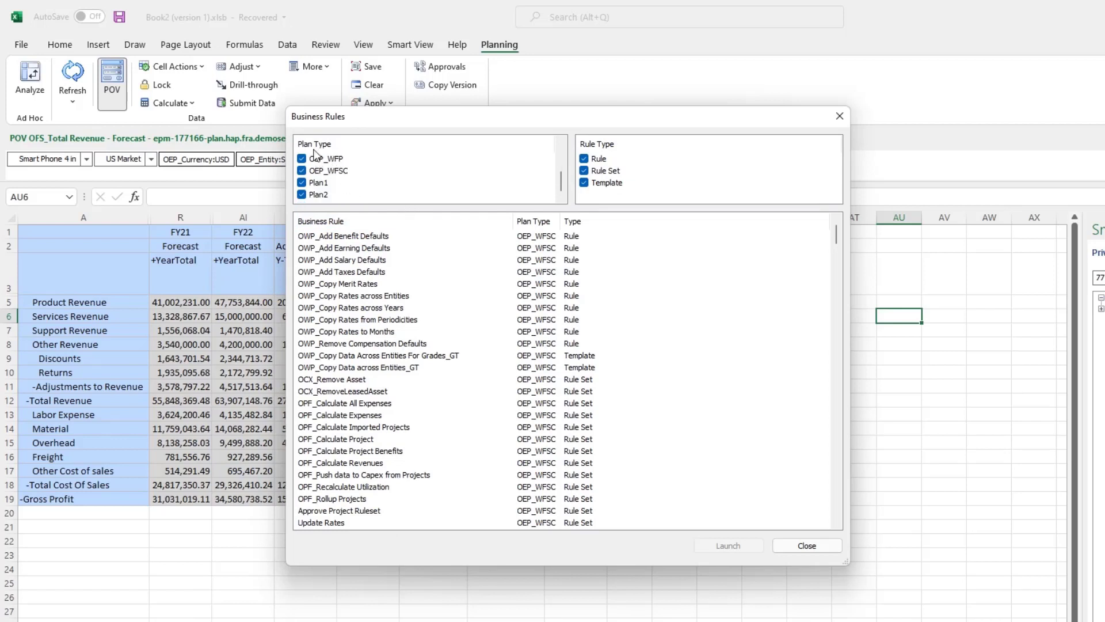
scroll(324, 181, "up", 2)
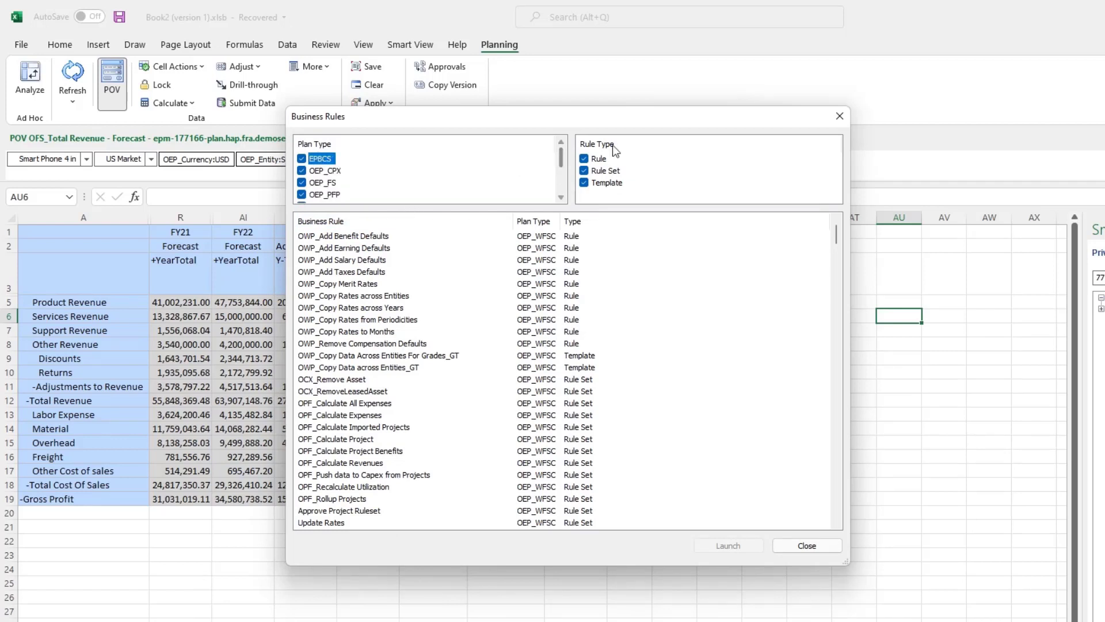
scroll(378, 247, "down", 20)
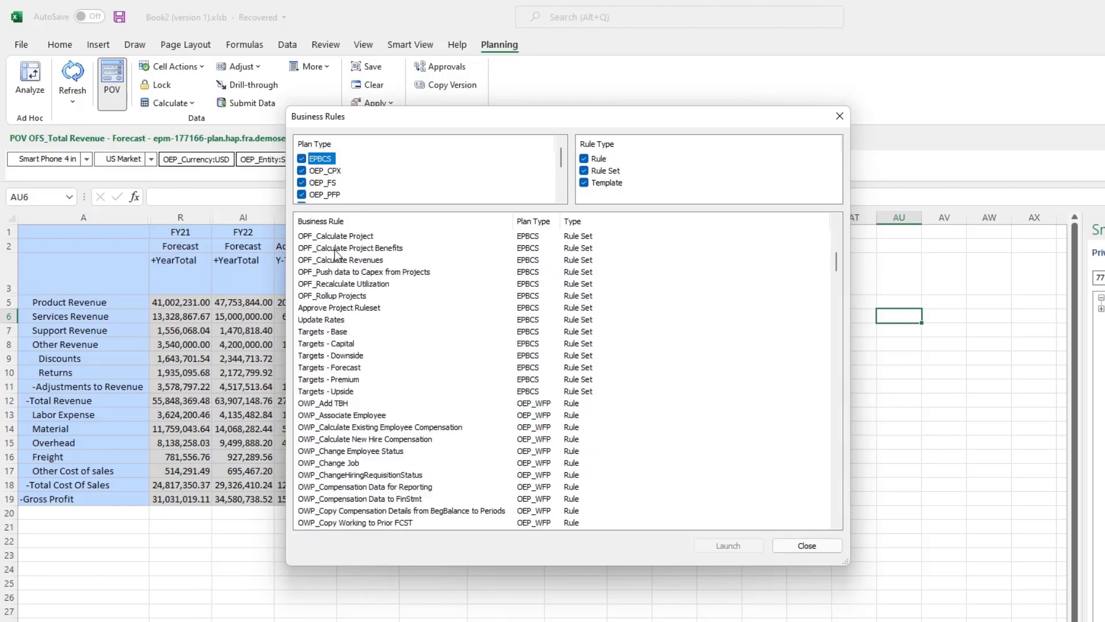
scroll(334, 251, "down", 4)
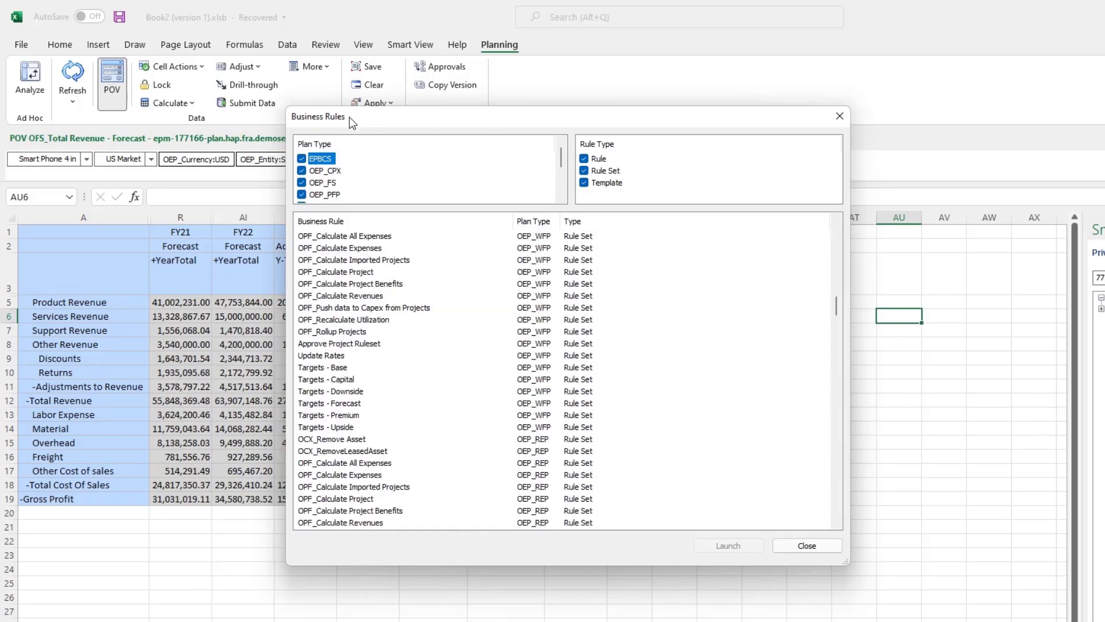
Step: Filter the business rules to plan type OEP_FS and type Rule, select Planning to SM, and close without launching
left_click(302, 159)
scroll(302, 171, "down", 2)
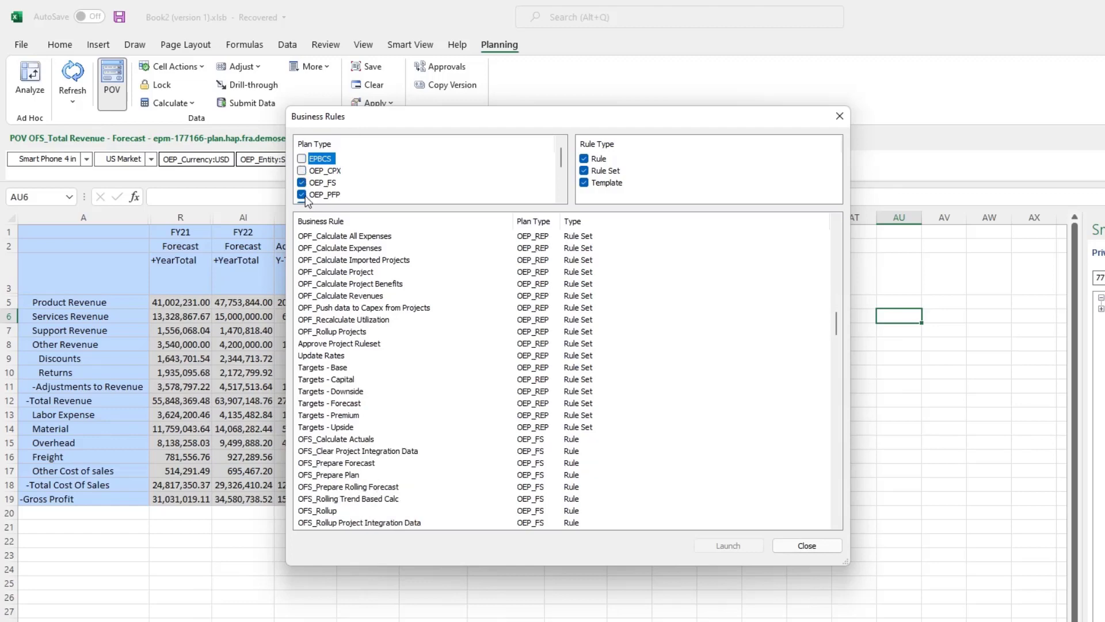
left_click(302, 159)
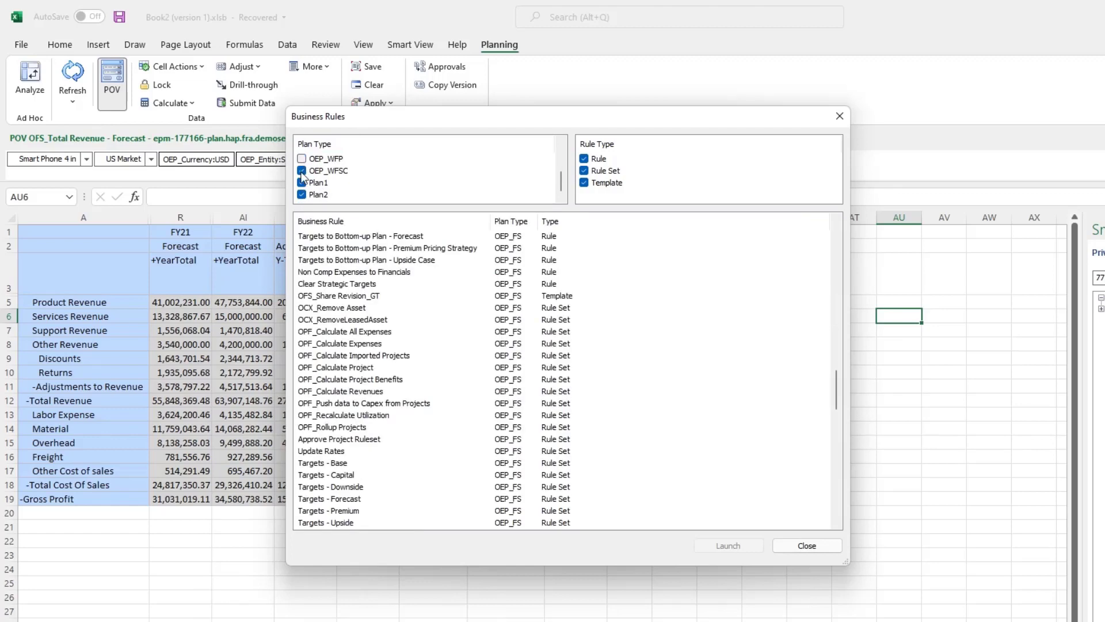
scroll(347, 193, "up", 1)
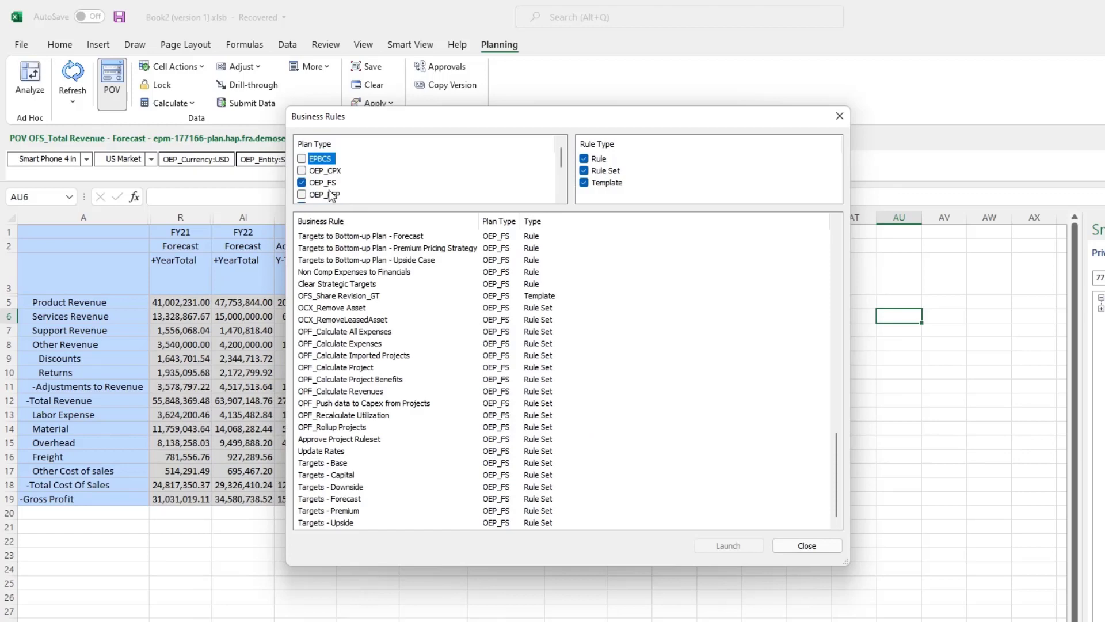
left_click(584, 171)
left_click(584, 183)
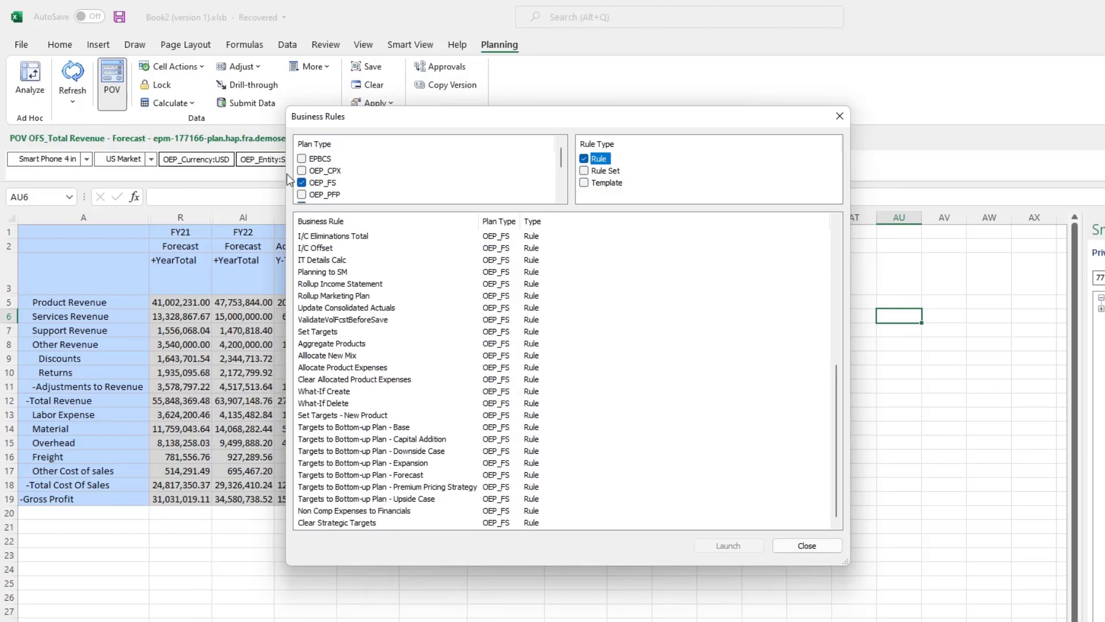
scroll(331, 173, "down", 3)
scroll(311, 176, "up", 1)
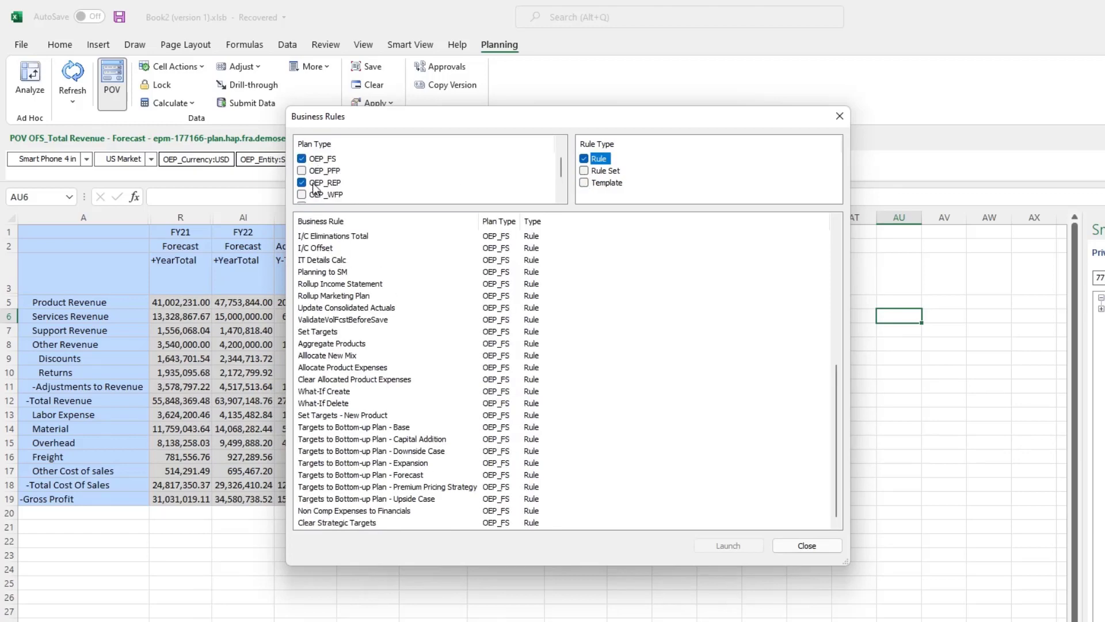
left_click(302, 183)
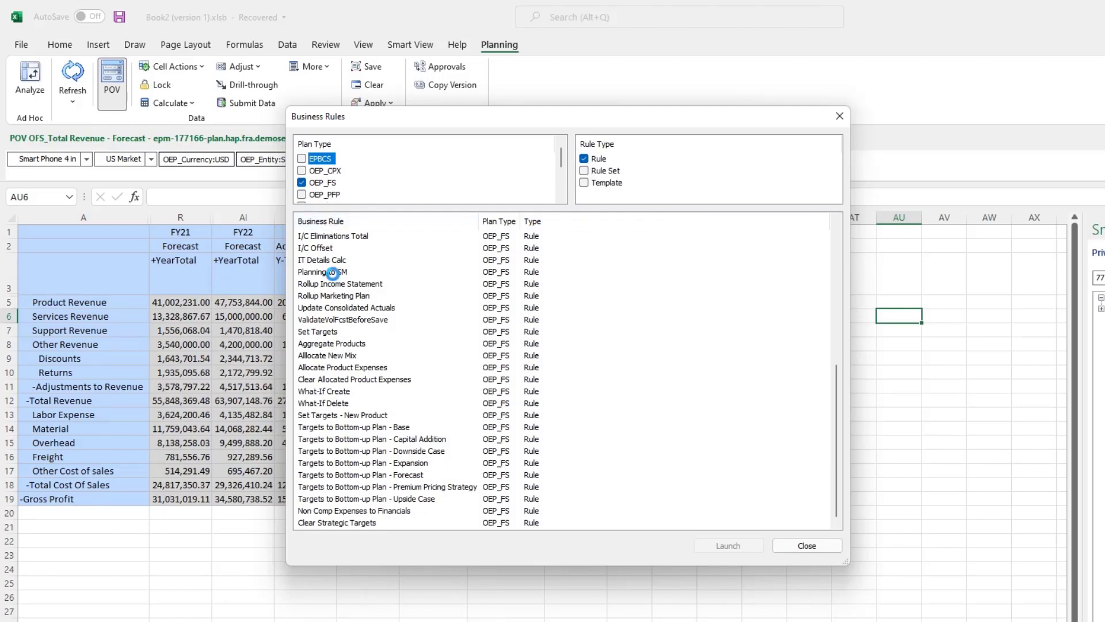
left_click(334, 273)
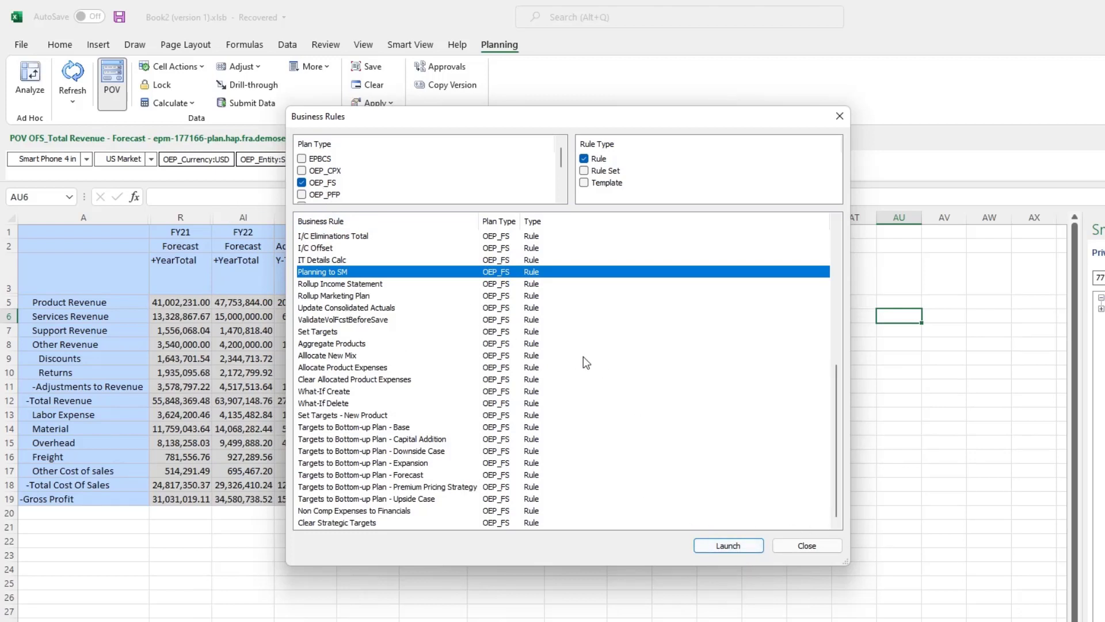
left_click(830, 548)
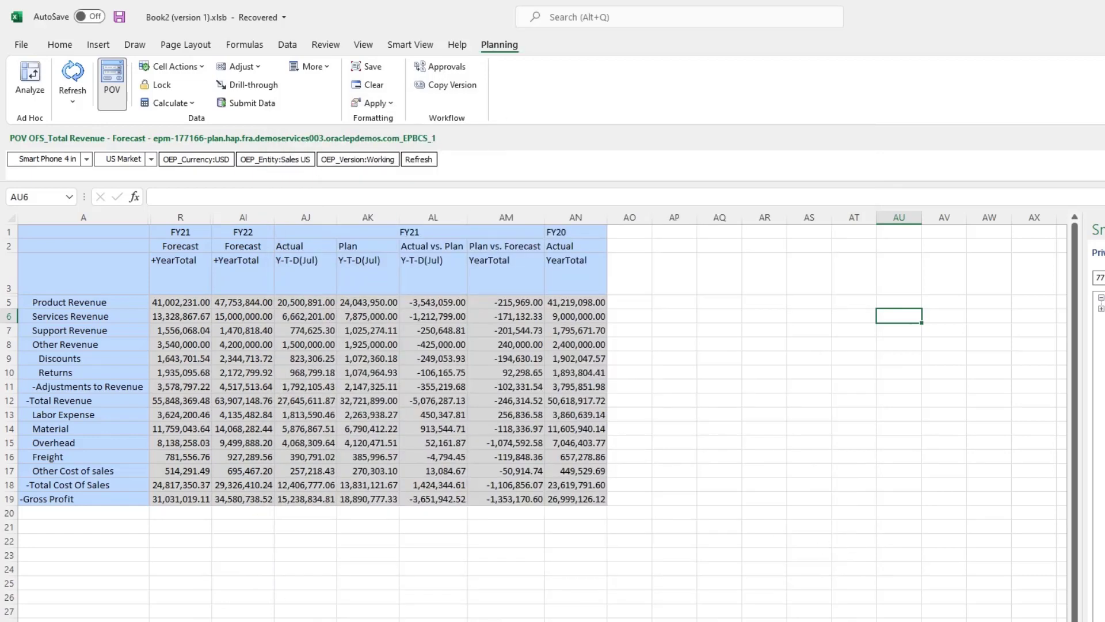
Step: Compare the Calculate choices on the Double Click ad hoc sheet with the form's, opening and closing the business rules list there
left_click(339, 621)
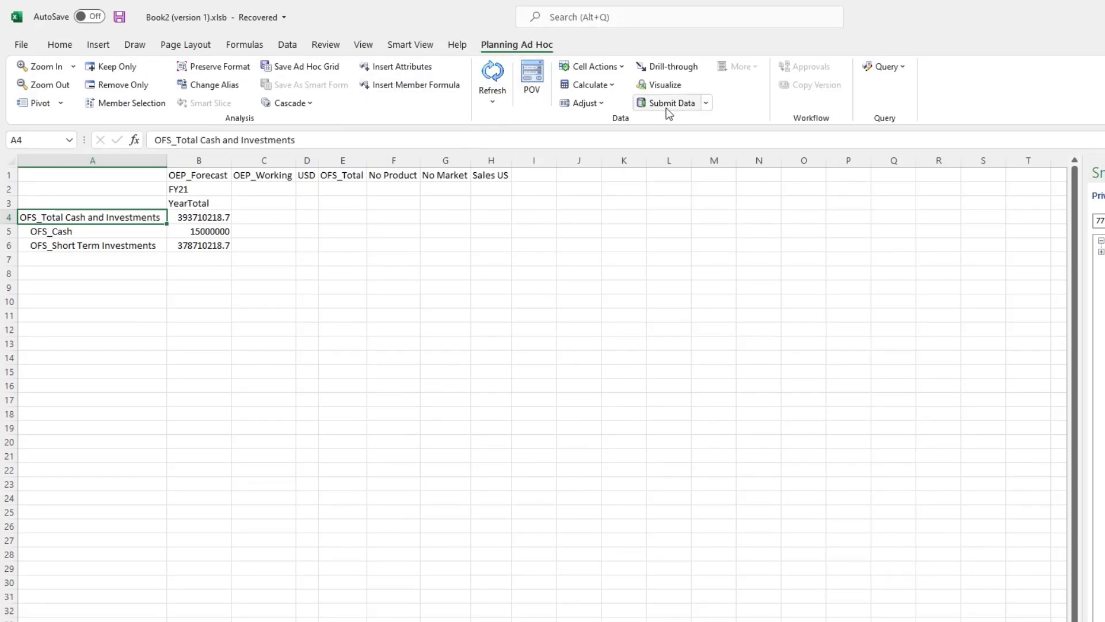
left_click(612, 88)
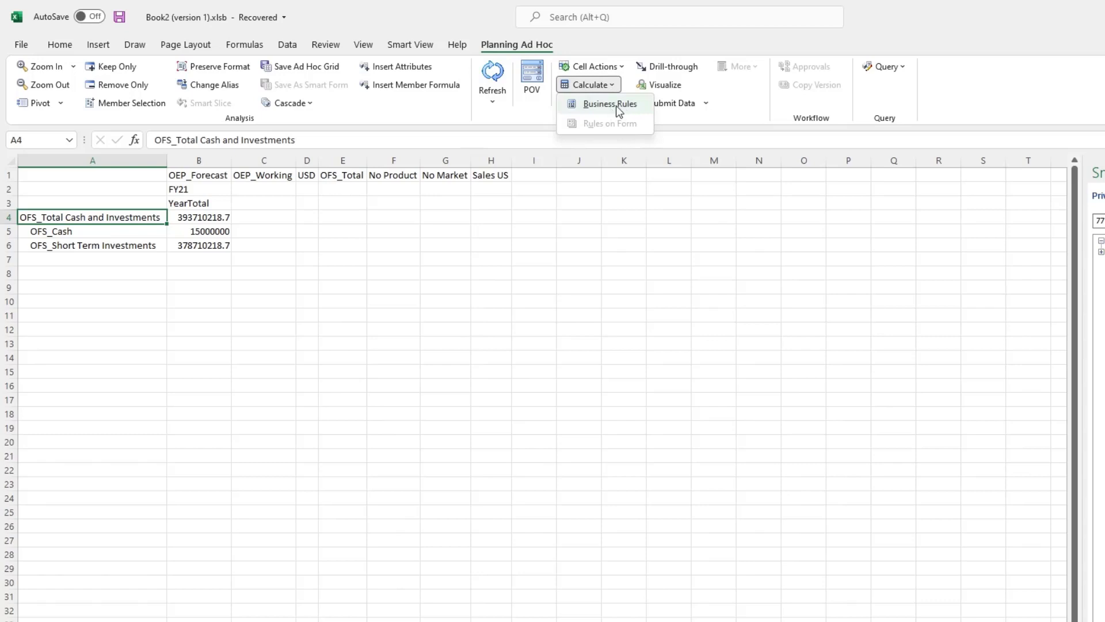
left_click(616, 105)
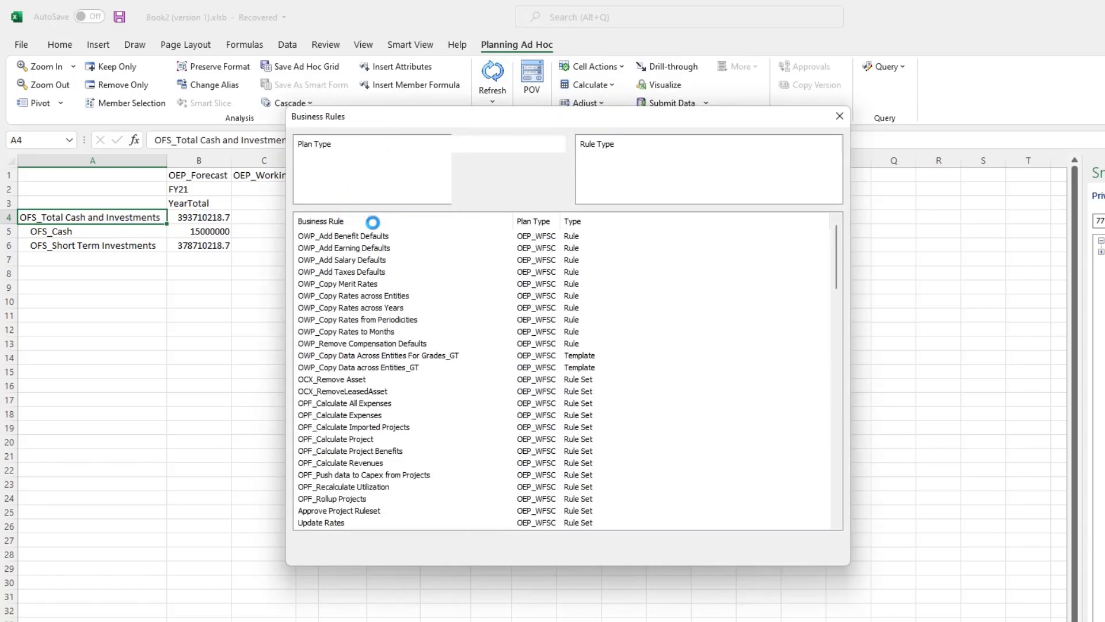
left_click(841, 115)
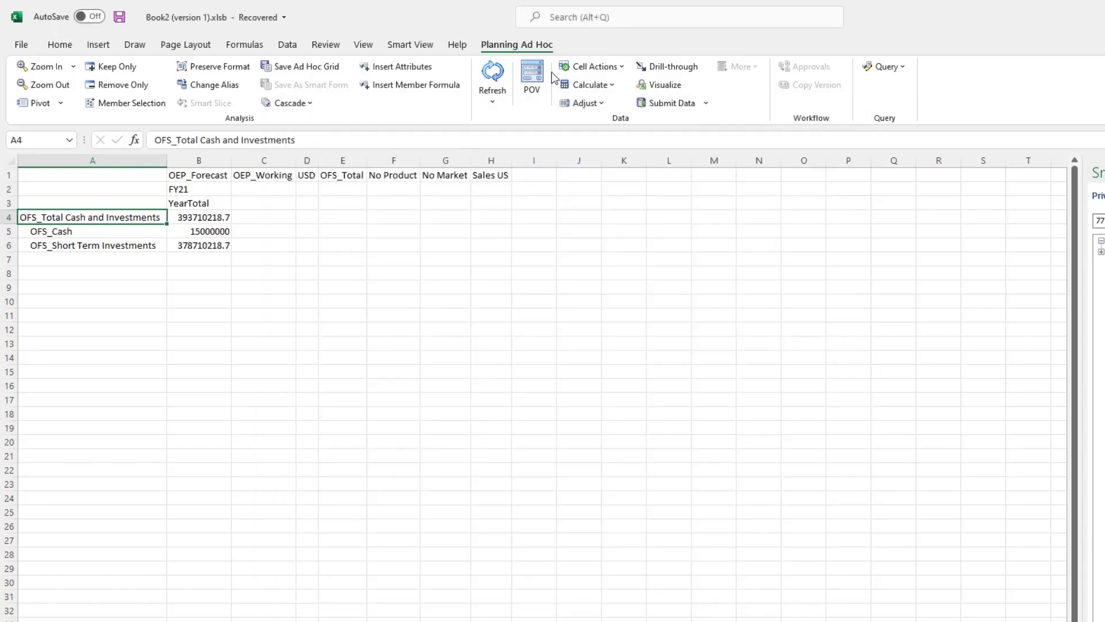
left_click(604, 86)
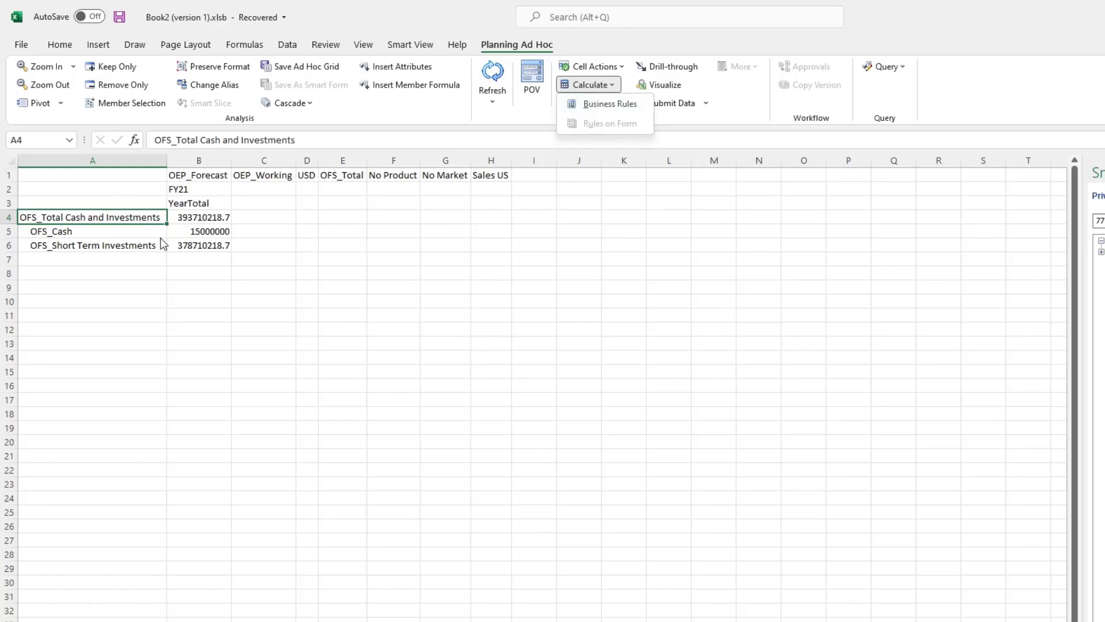
left_click(427, 332)
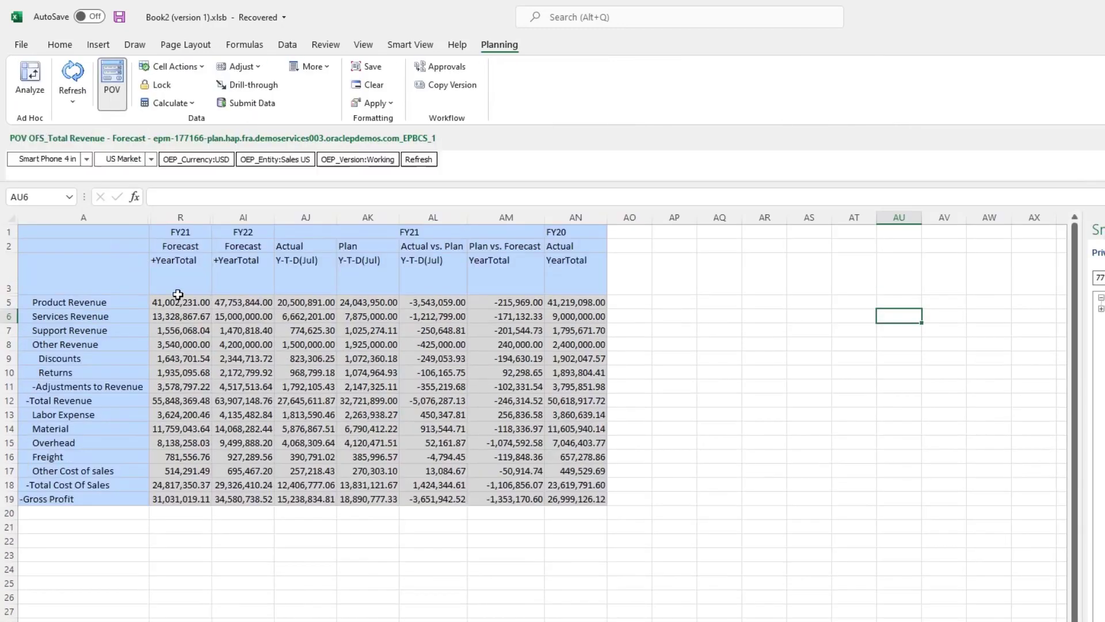
left_click(193, 102)
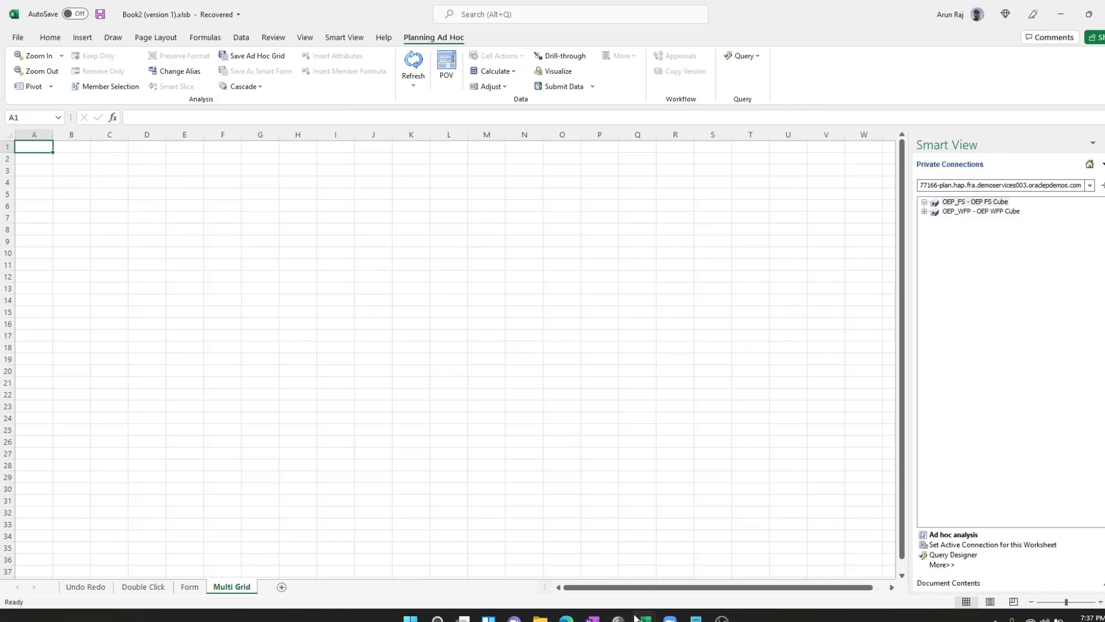
mouse_move(646, 616)
left_click(575, 571)
key("ctrl+c")
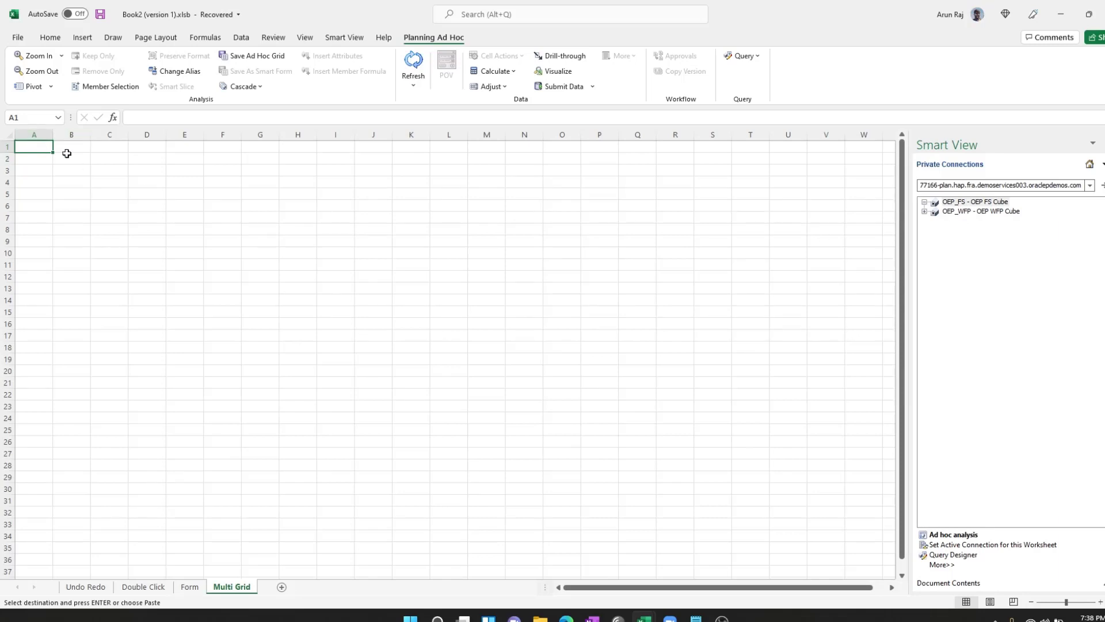
left_click_drag(49, 149, 222, 205)
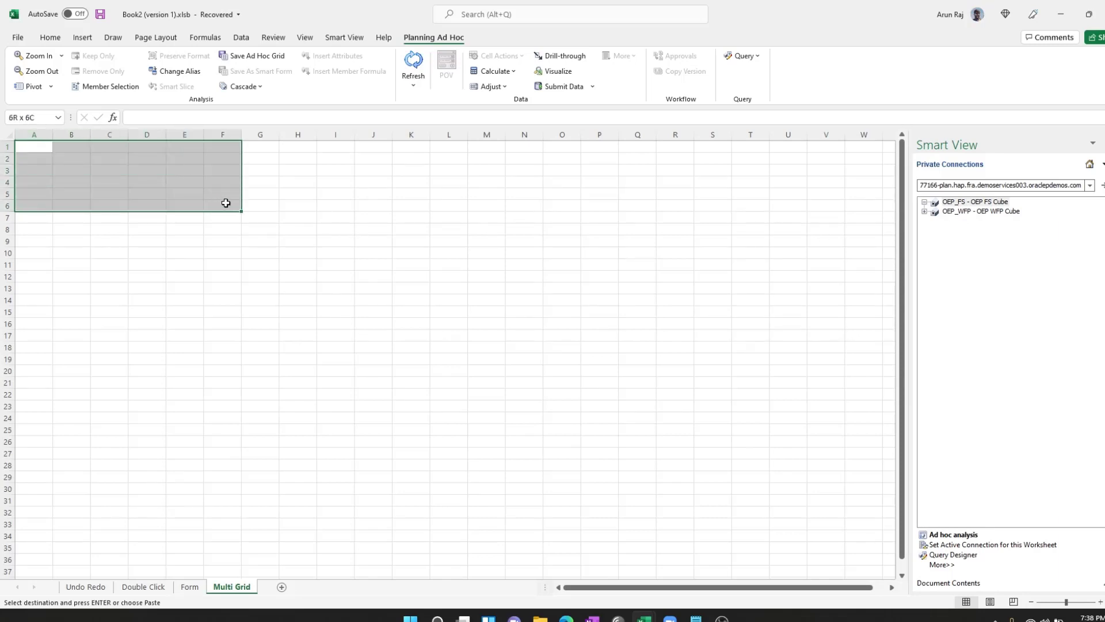
left_click(357, 229)
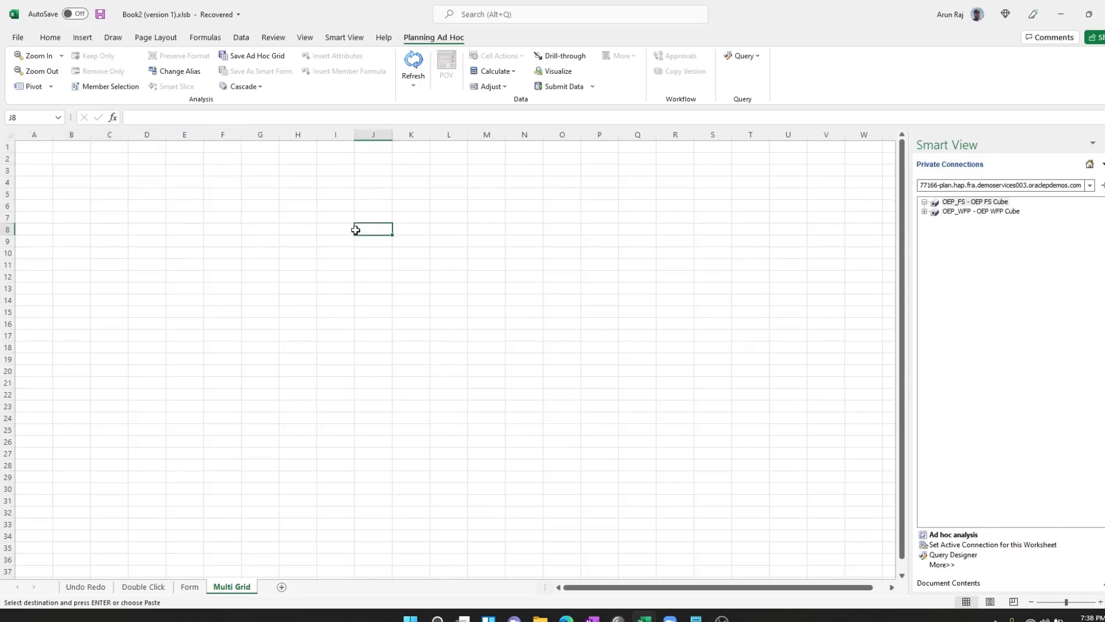
Step: Start ad hoc analysis on the OEP_FS cube in range A1:H8 of the Multi Grid sheet, changing the sheet to support multiple grids
left_click(40, 148)
left_click_drag(39, 146, 288, 230)
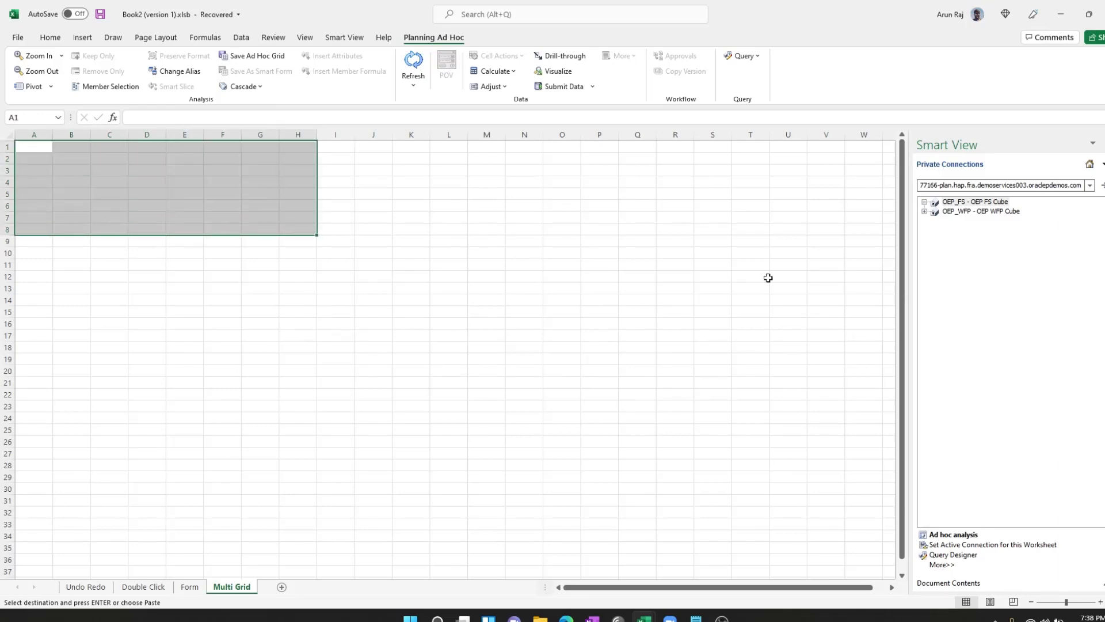
left_click(957, 202)
right_click(957, 205)
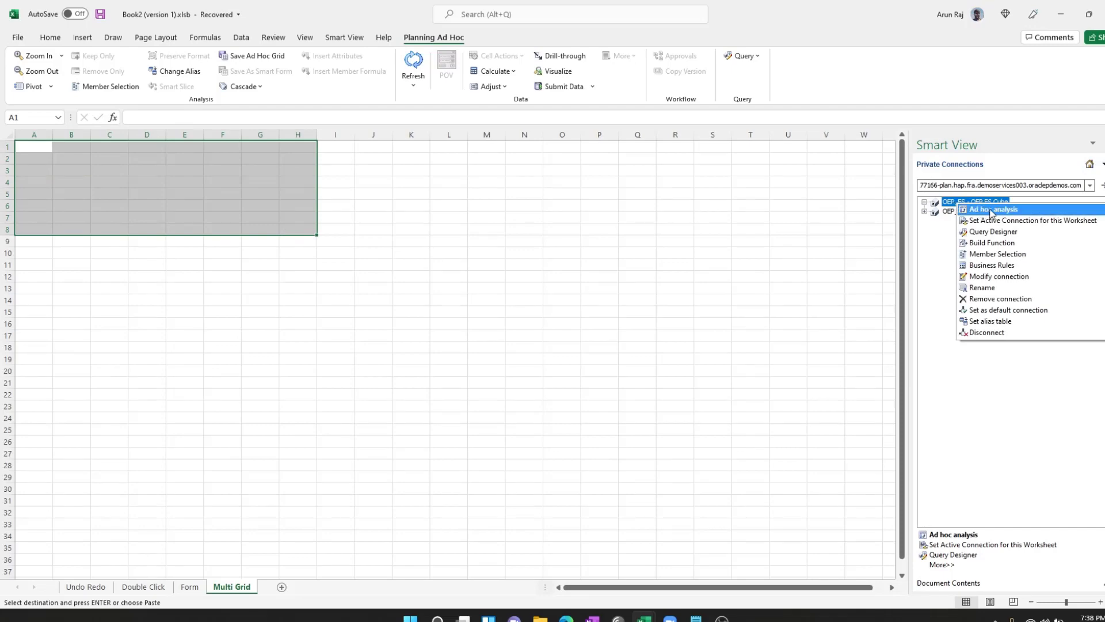
left_click(981, 210)
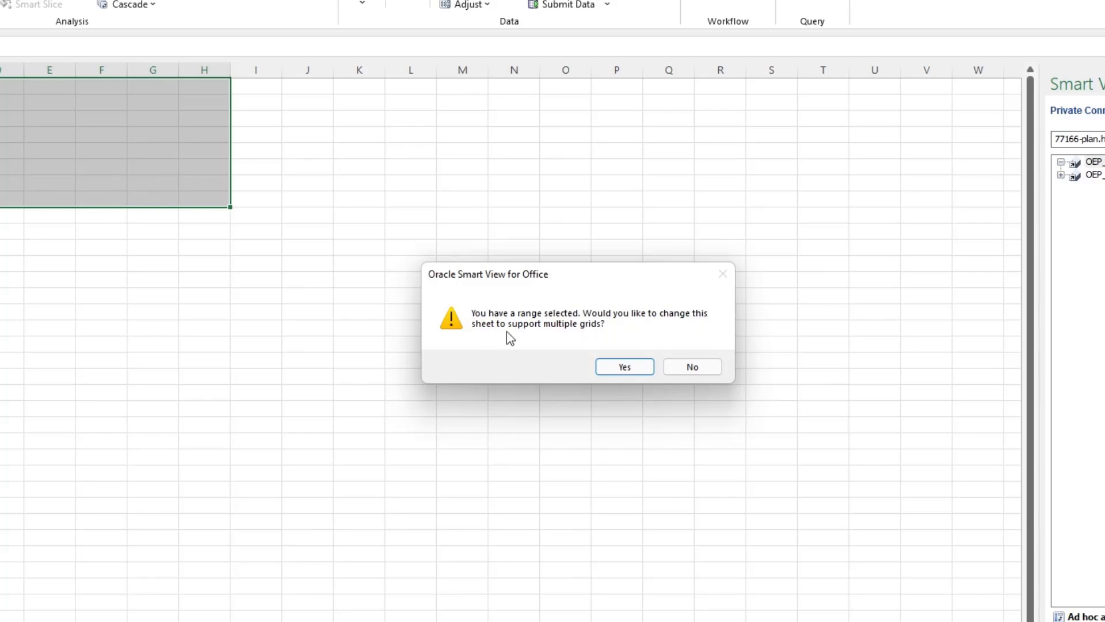
left_click(627, 366)
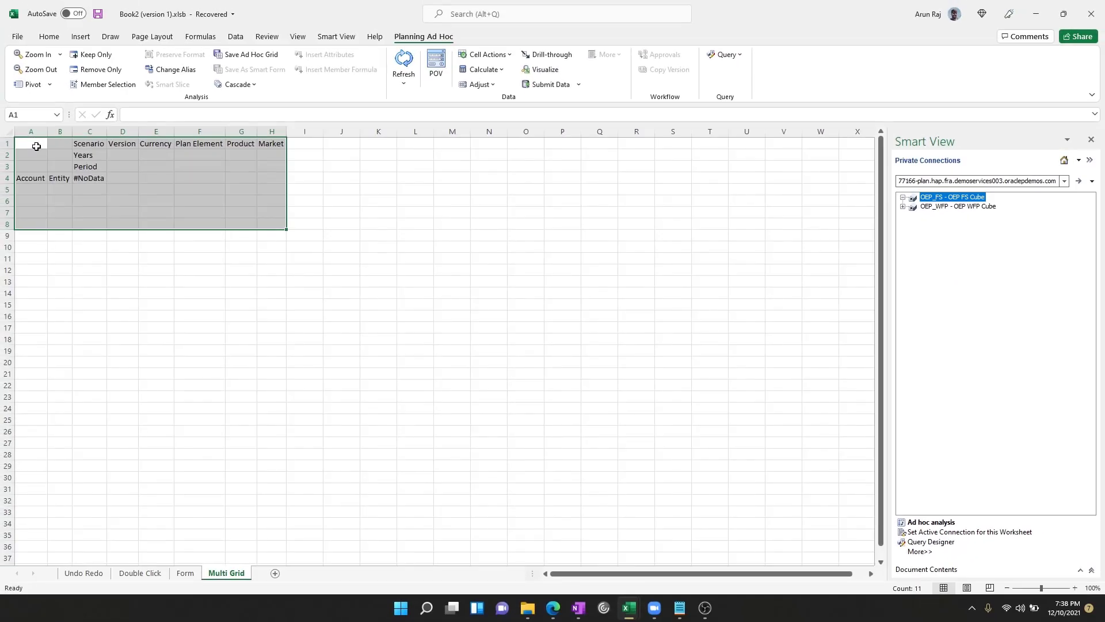
Step: Fill C1:H1 with OEP_Forecast, OEP_Working, USD, OFS_Total, No Product and No Market, and C2:C3 with FY21 and YearTotal
left_click(51, 169)
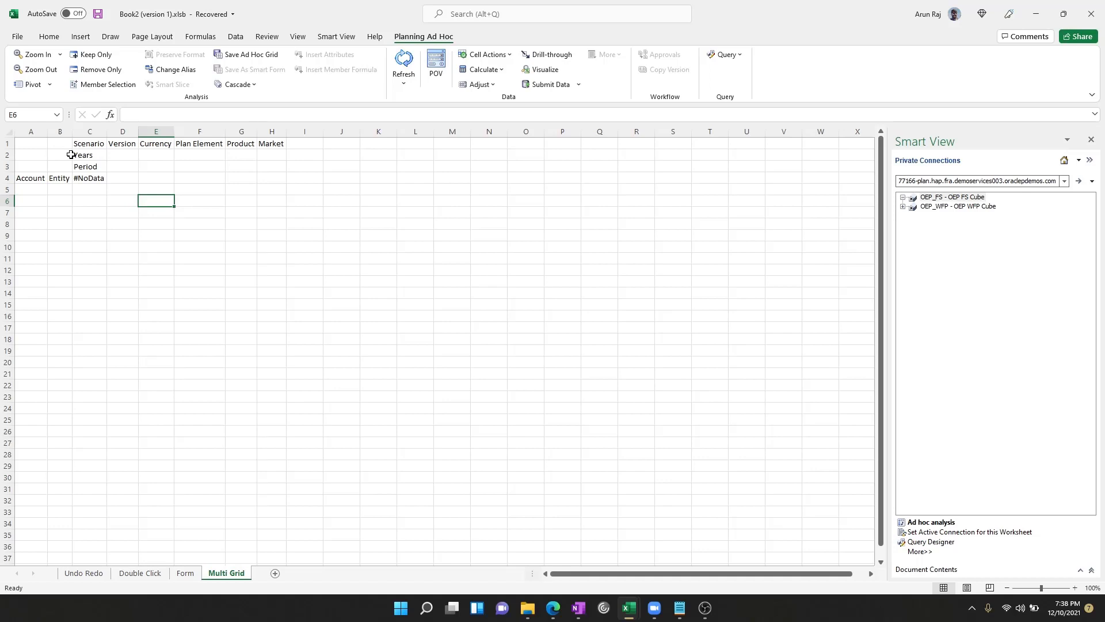
key("ctrl+n")
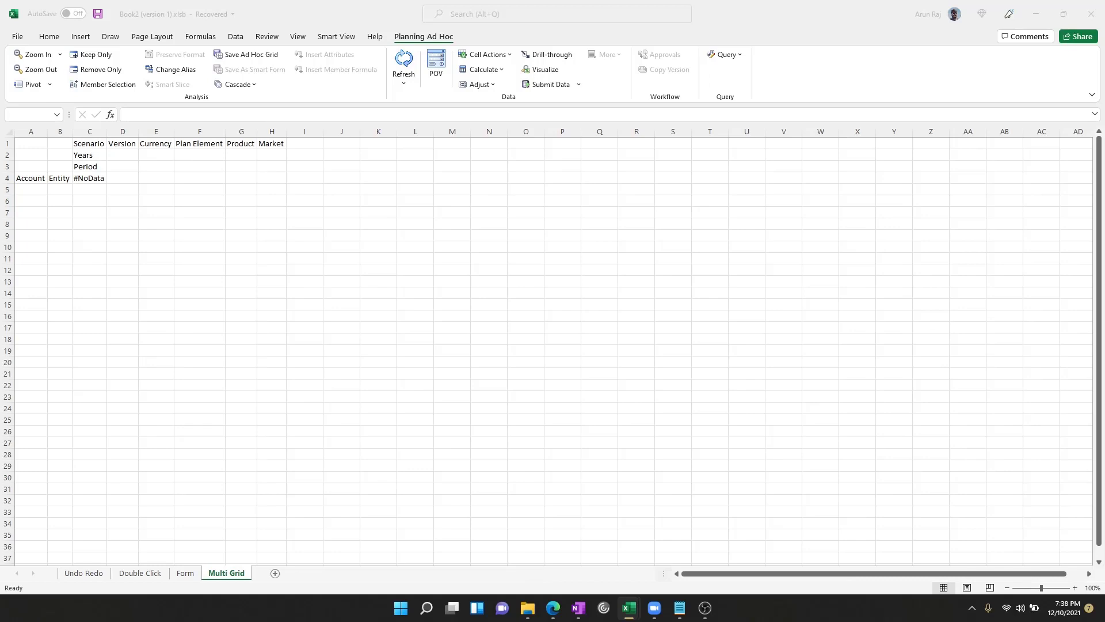
left_click(92, 143)
type("OEP_Forecast\tOEP_Working\tUSD\tOFS_Total\tNo Product\tNo Market")
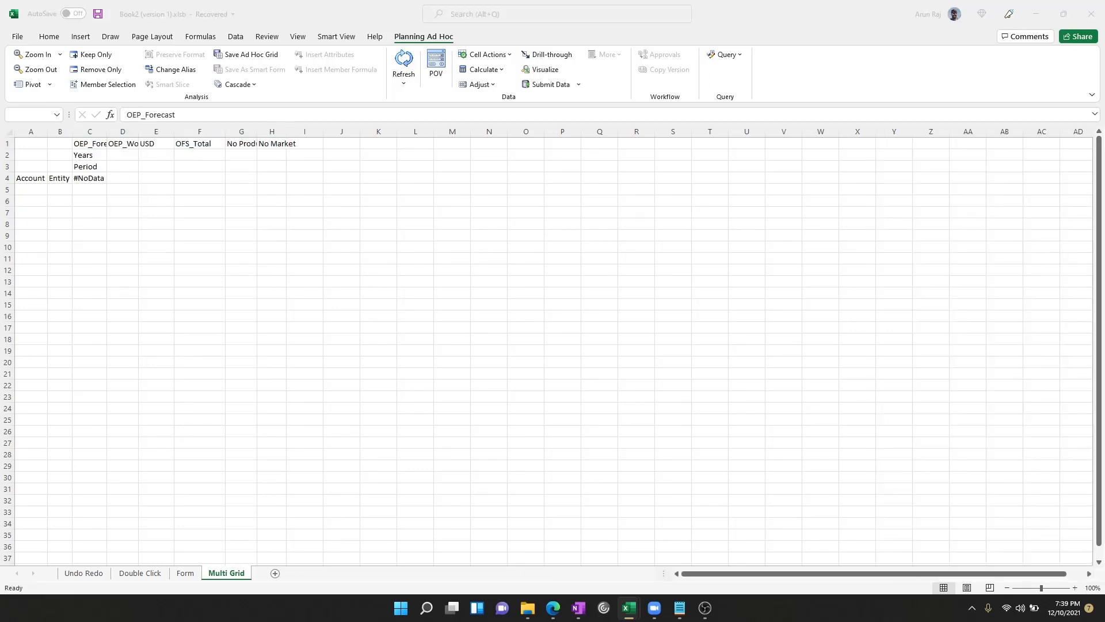
left_click_drag(88, 155, 99, 167)
type("FY21 YearTotal")
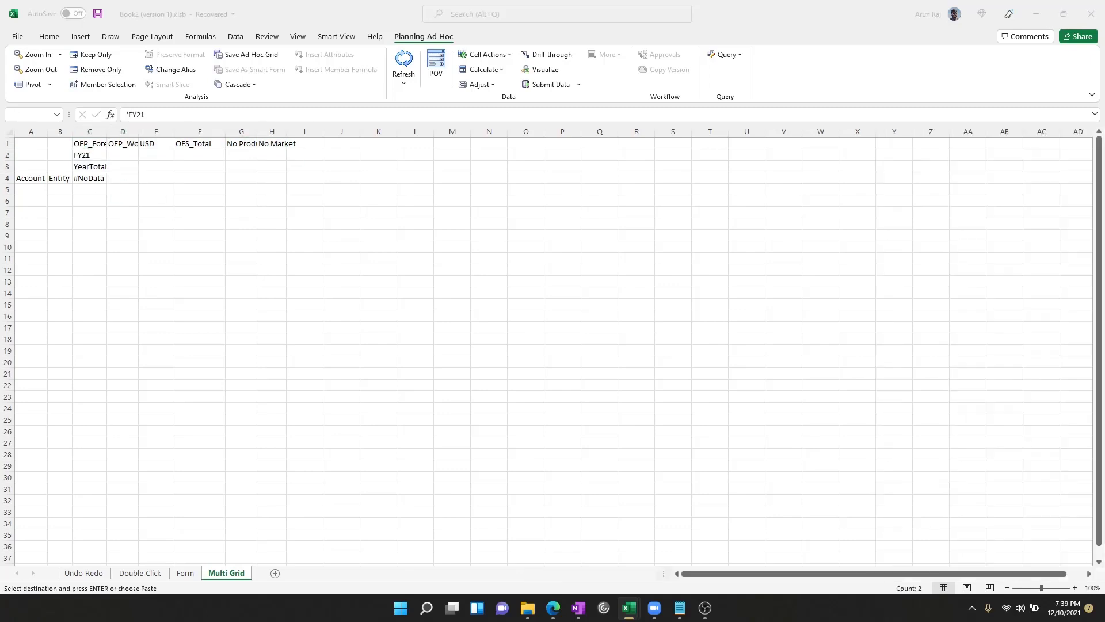
Step: Paste OFS_Total Current Assets and Sales US into A4:B4 and refresh the first grid
left_click(30, 183)
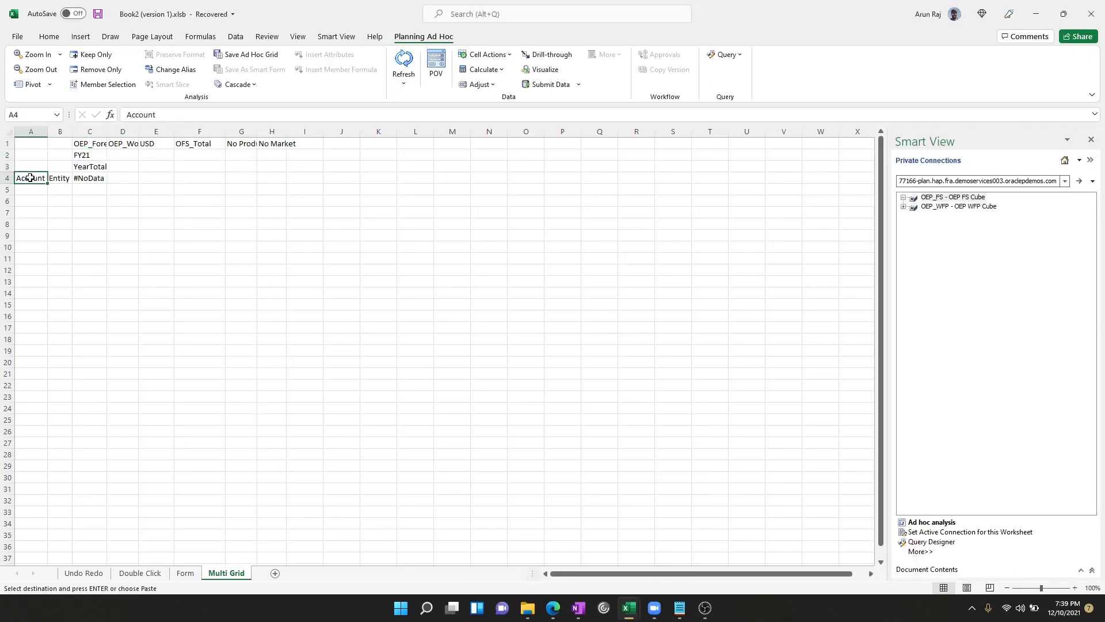
key("ctrl+v")
left_click(272, 223)
left_click(404, 62)
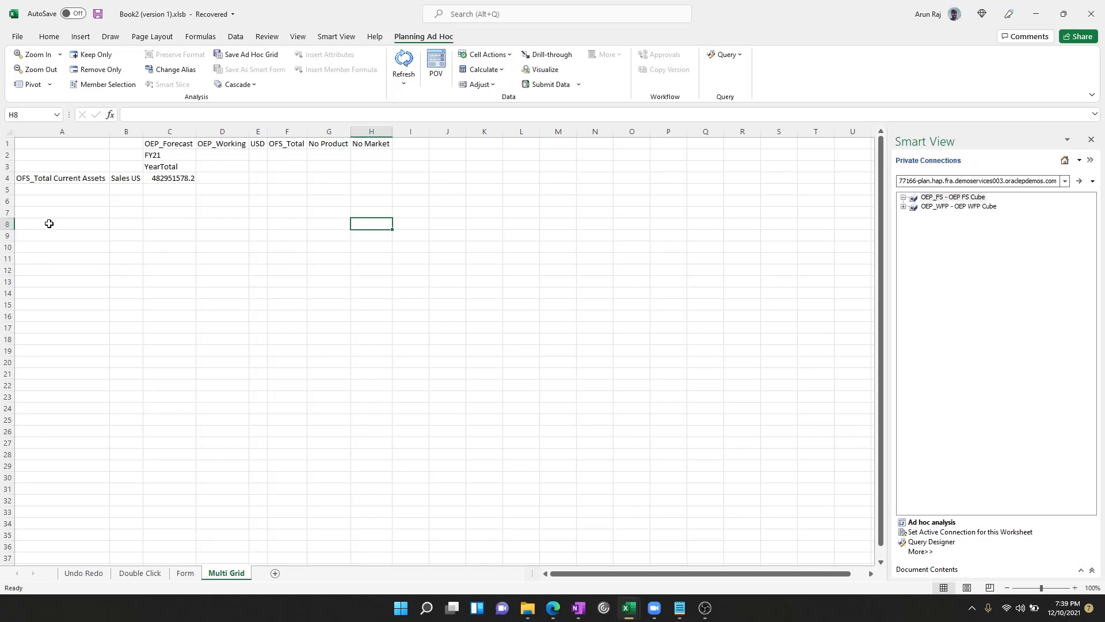
Step: Add a second ad hoc grid from the OEP_FS cube in range A8:H13 of the Multi Grid sheet
left_click_drag(49, 224, 392, 281)
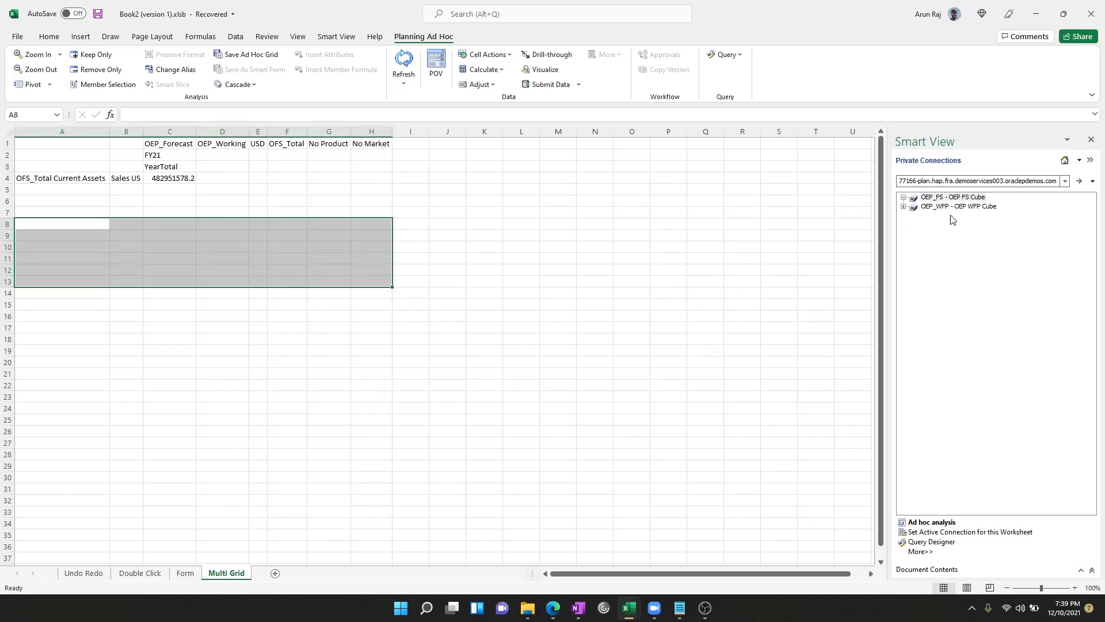
left_click(944, 199)
left_click(933, 522)
left_click(96, 269)
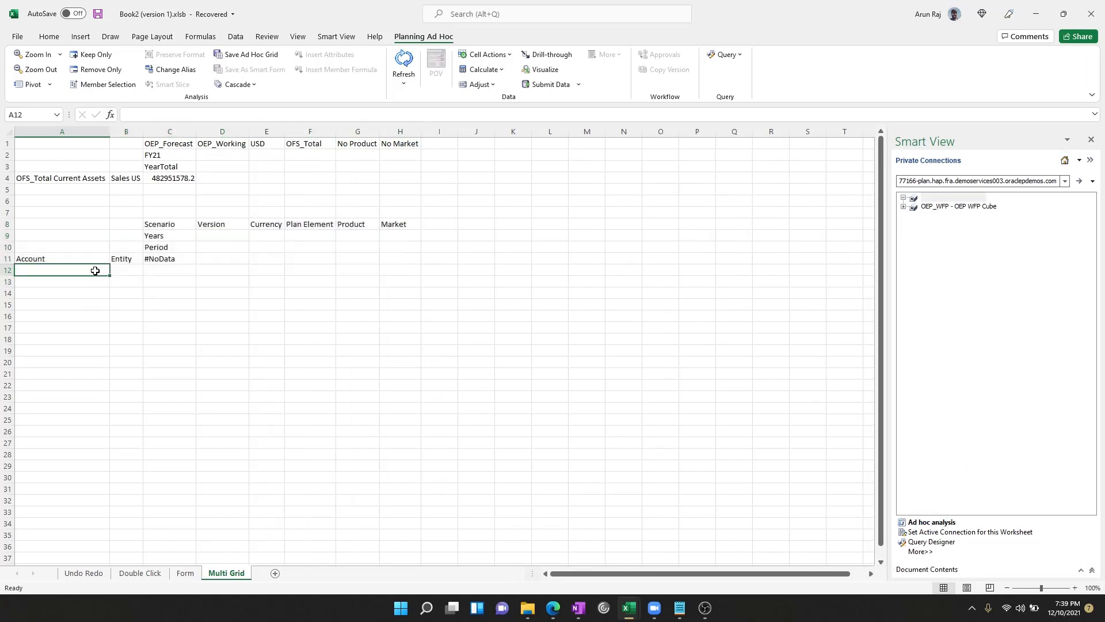
left_click(57, 224)
left_click_drag(163, 232, 387, 259)
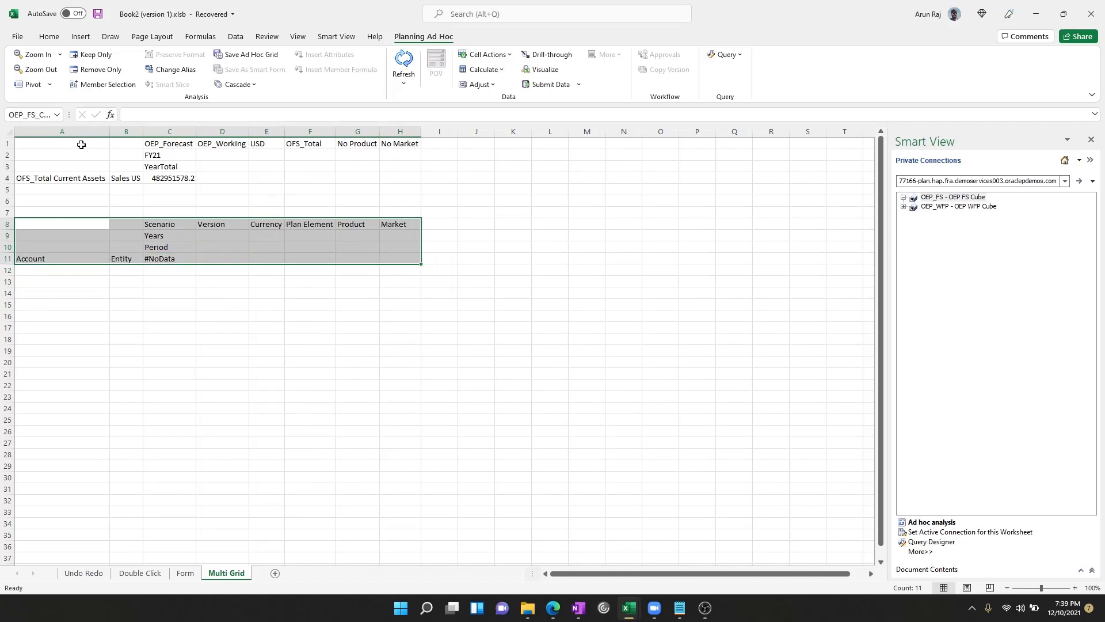
left_click_drag(79, 144, 416, 166)
left_click_drag(57, 224, 397, 255)
key("alt+Tab")
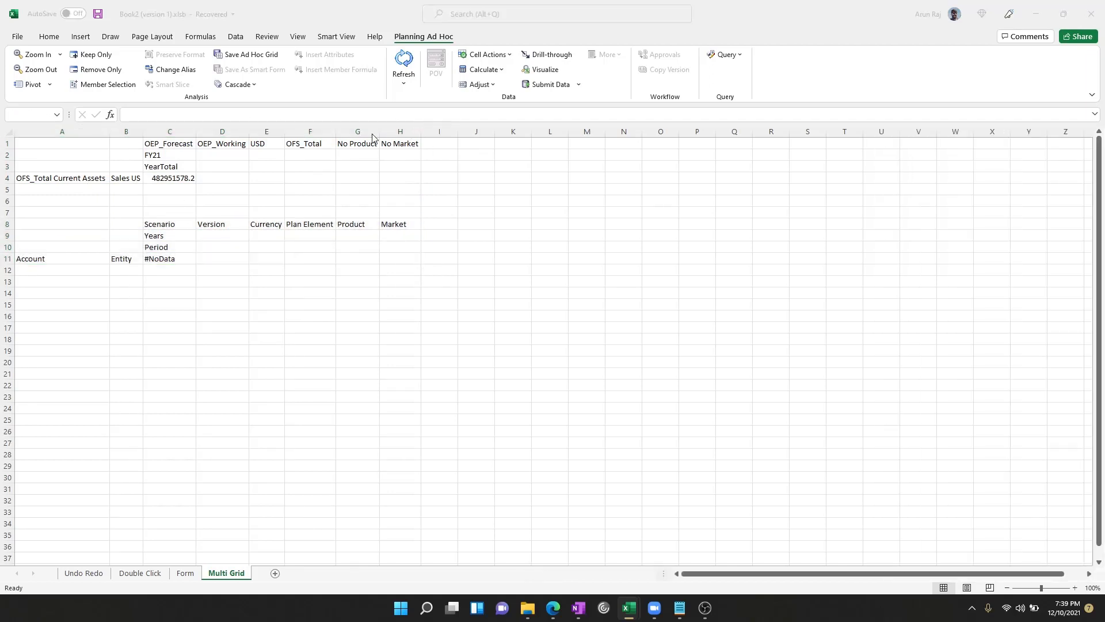
key("alt+Tab")
Step: Copy the first grid's members from C1:H1 into C8:H8 and from C2:C3 into C9:C10 of the second grid
left_click_drag(173, 144, 395, 143)
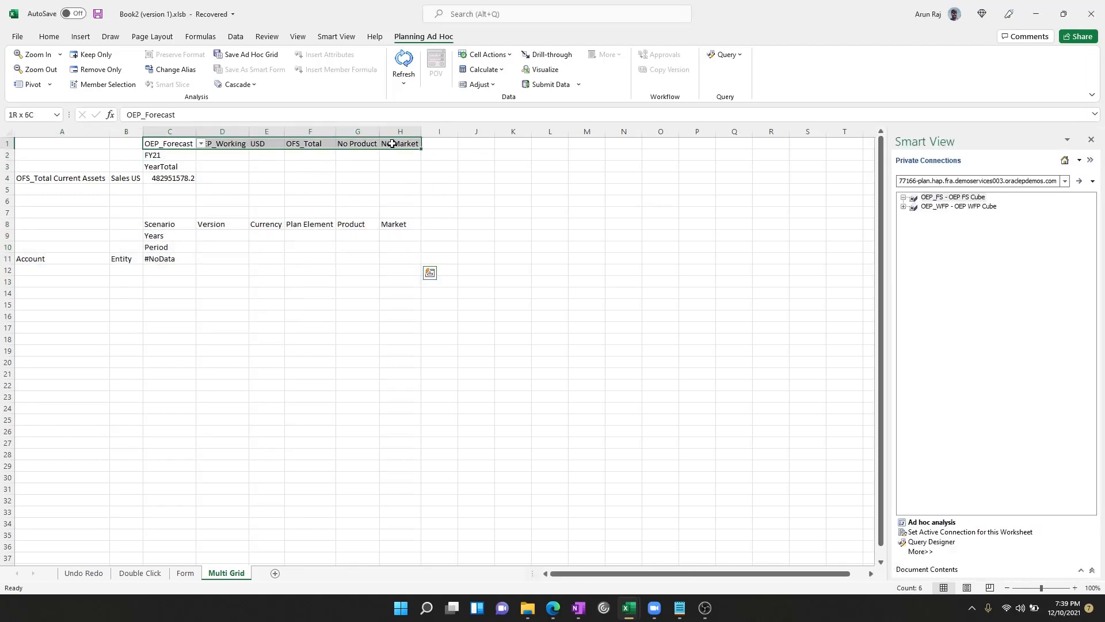
key("ctrl+c")
left_click_drag(178, 229, 389, 225)
key("ctrl+v")
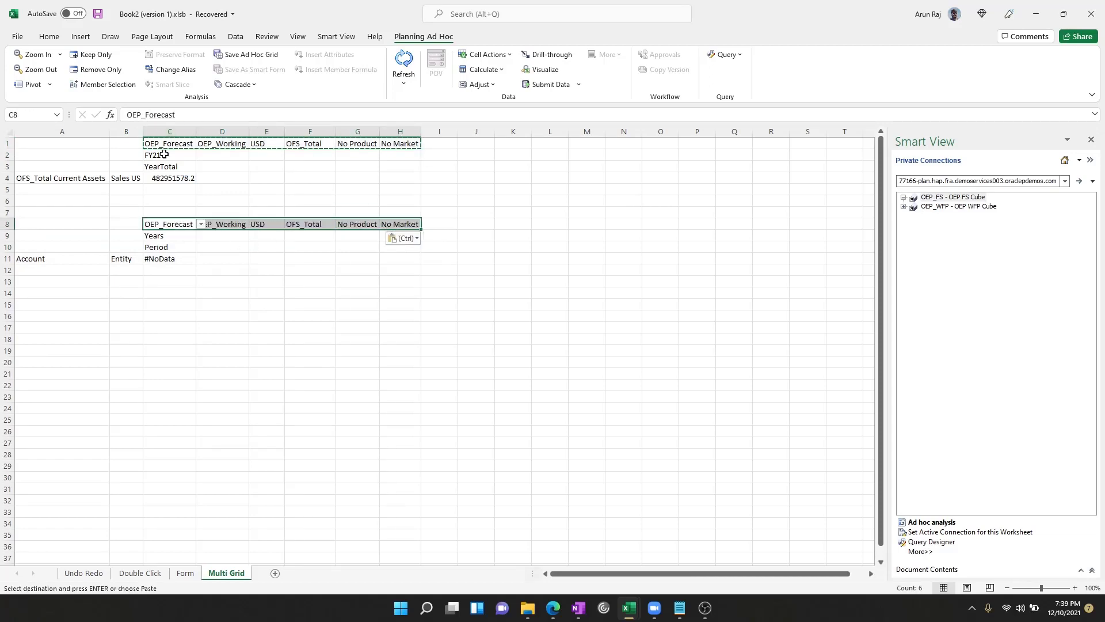
left_click_drag(164, 154, 170, 164)
key("ctrl+c")
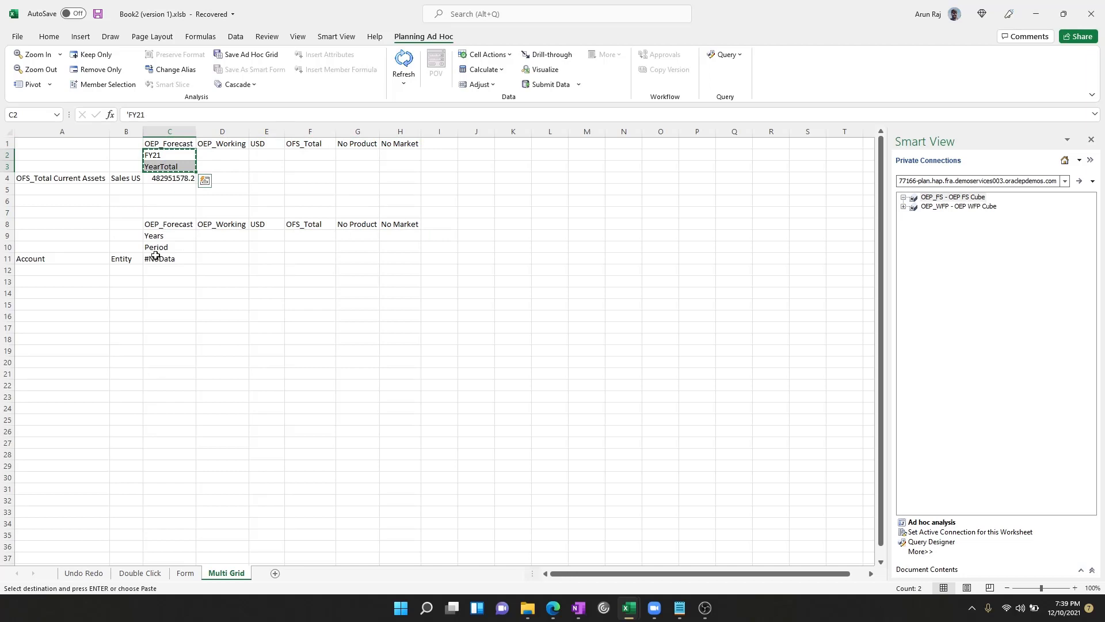
left_click_drag(163, 237, 163, 247)
key("ctrl+v")
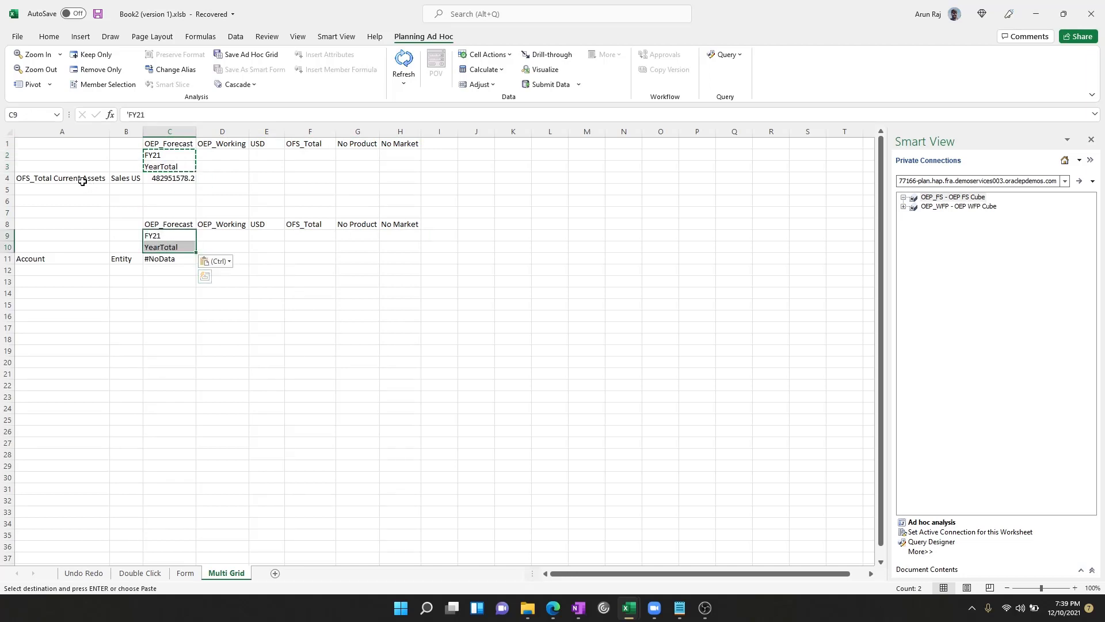
Step: Enter Cash in A11 and Sales US in B11, and refresh the second grid
left_click(72, 258)
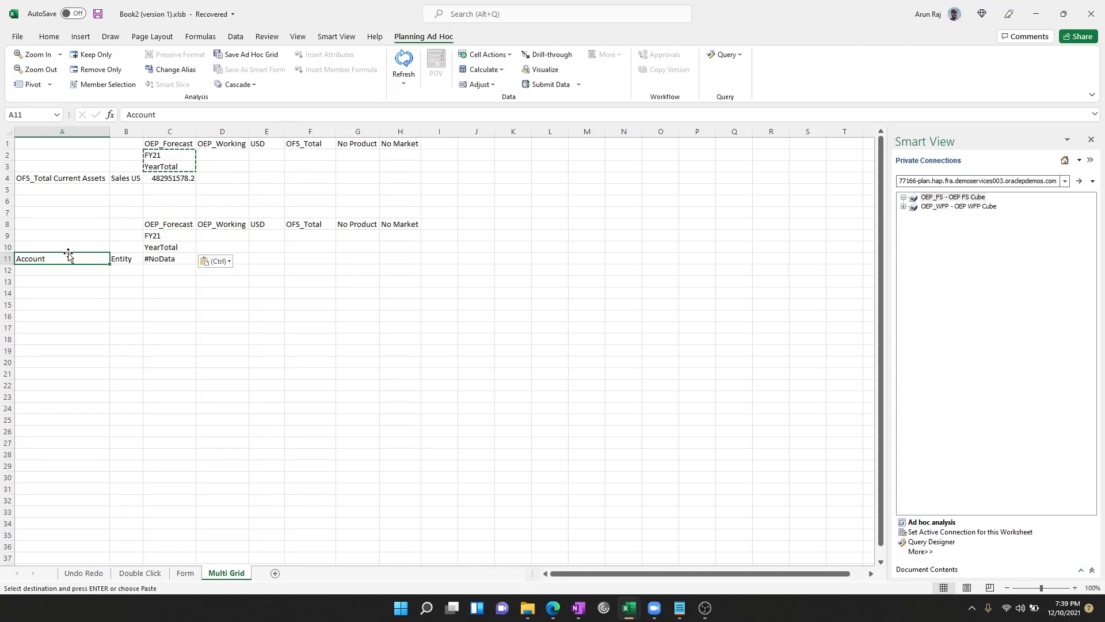
type("Cash")
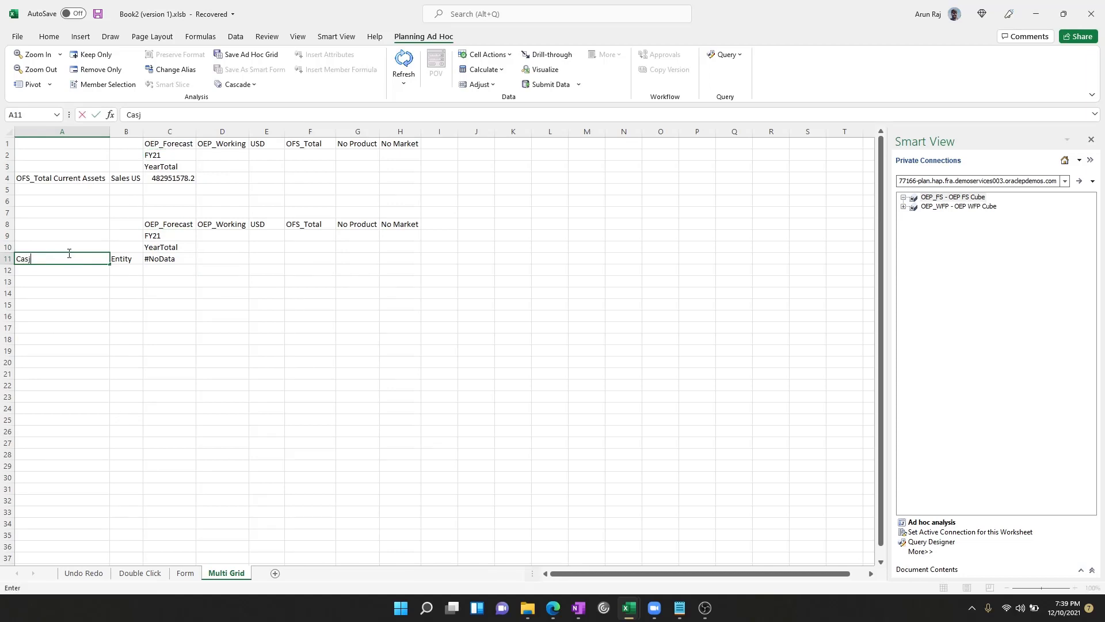
key("Tab")
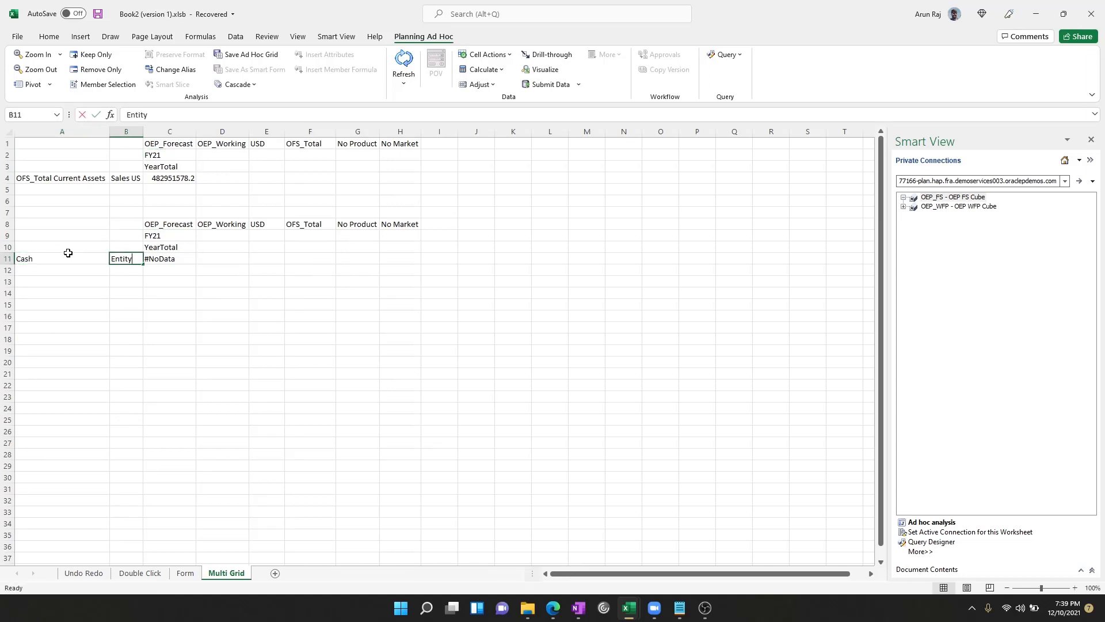
type("Sales U")
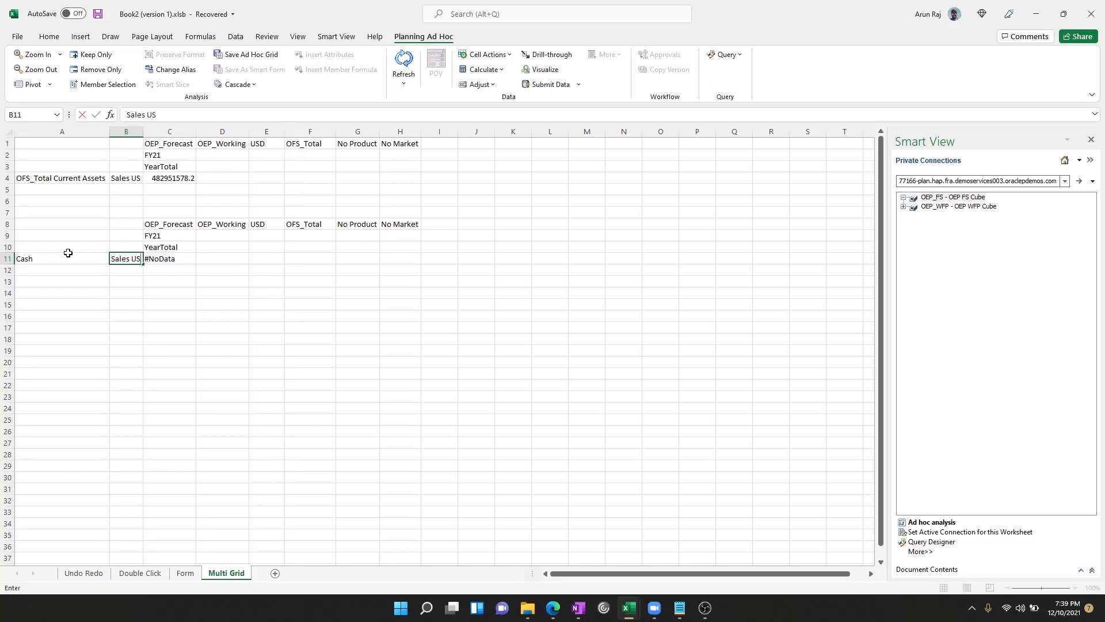
type("S")
key("Return")
left_click(404, 65)
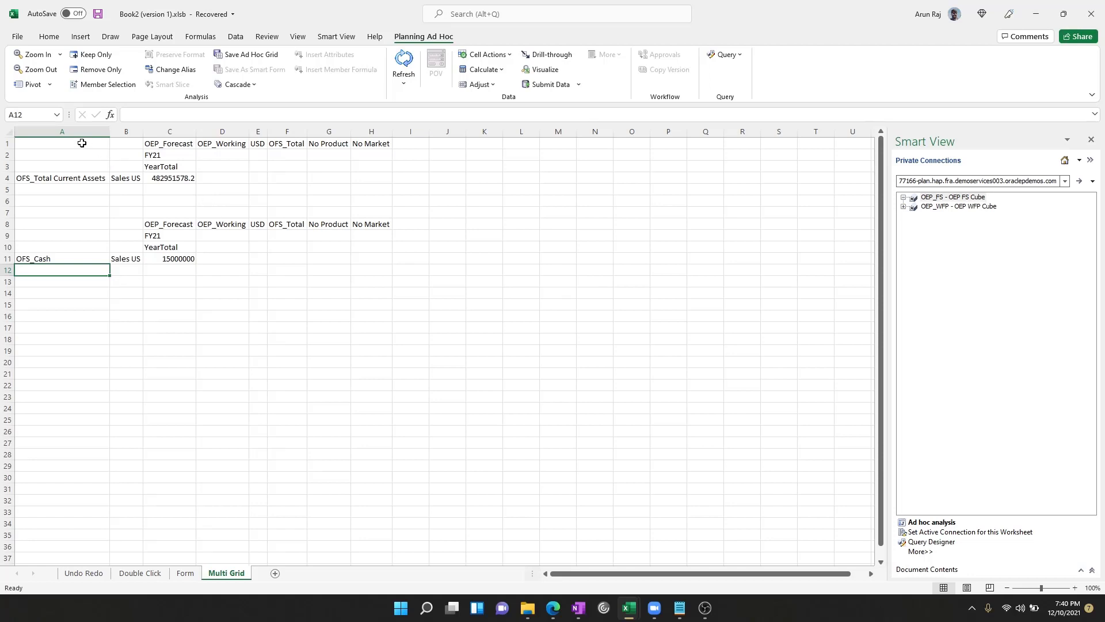
left_click_drag(81, 142, 375, 177)
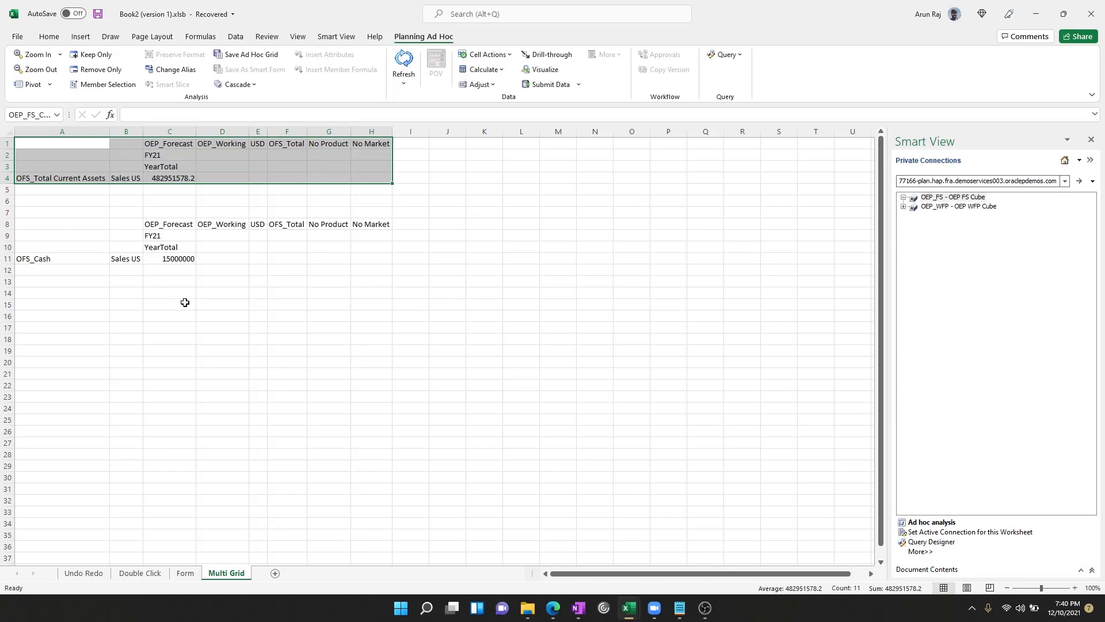
left_click(132, 306)
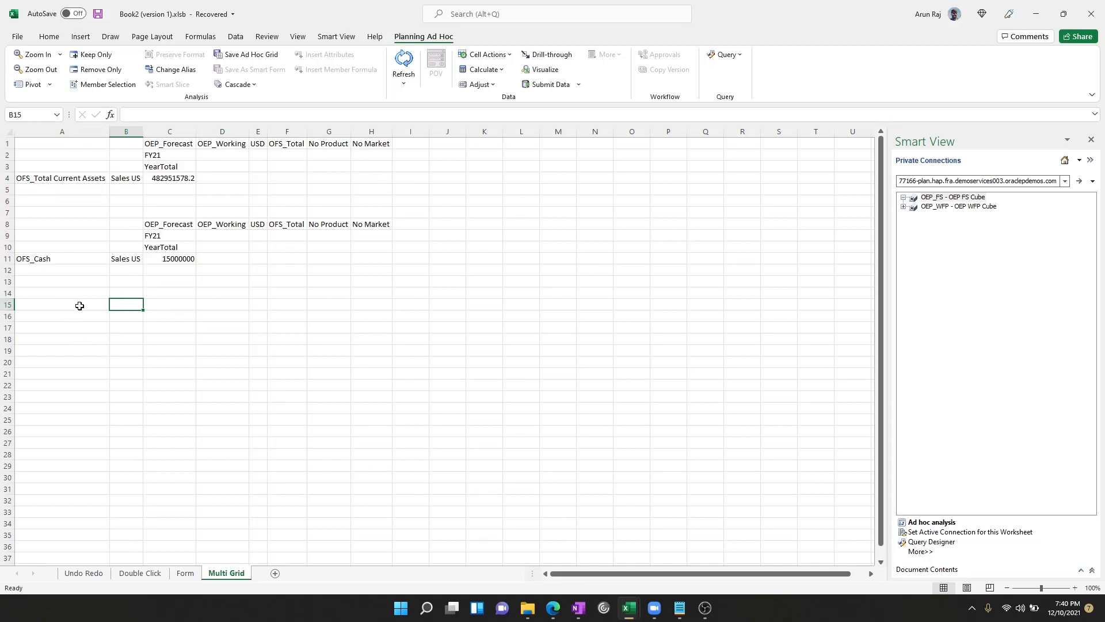
double_click(52, 293)
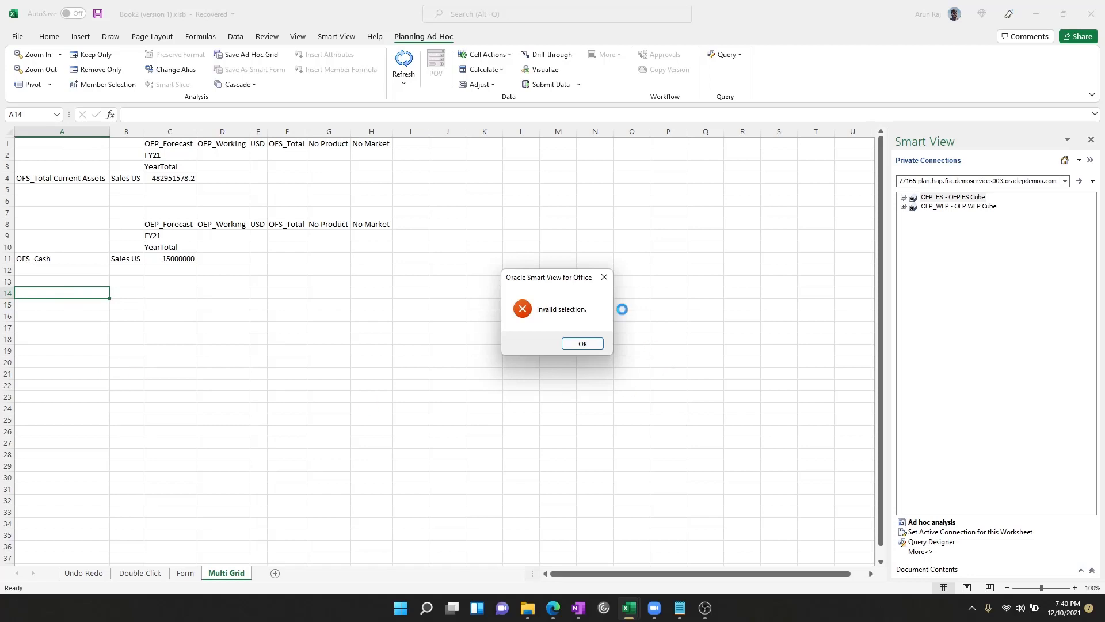
left_click(602, 277)
left_click(579, 347)
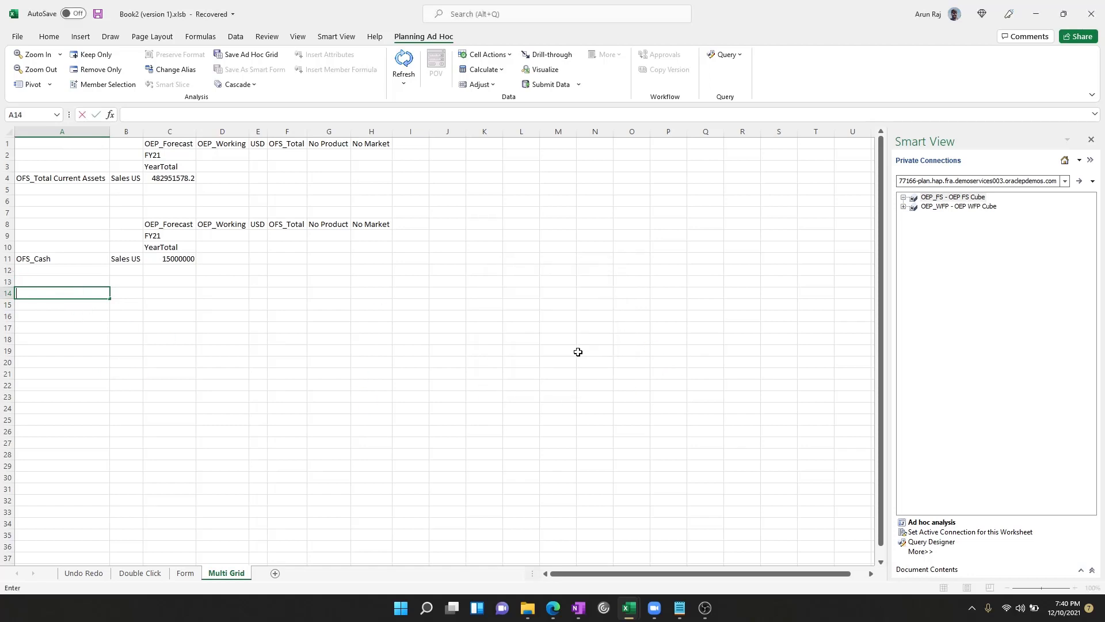
Step: Add a third ad hoc grid from the OEP_WFP cube in range A14:H20 of the Multi Grid sheet
left_click_drag(81, 291, 387, 367)
left_click(941, 209)
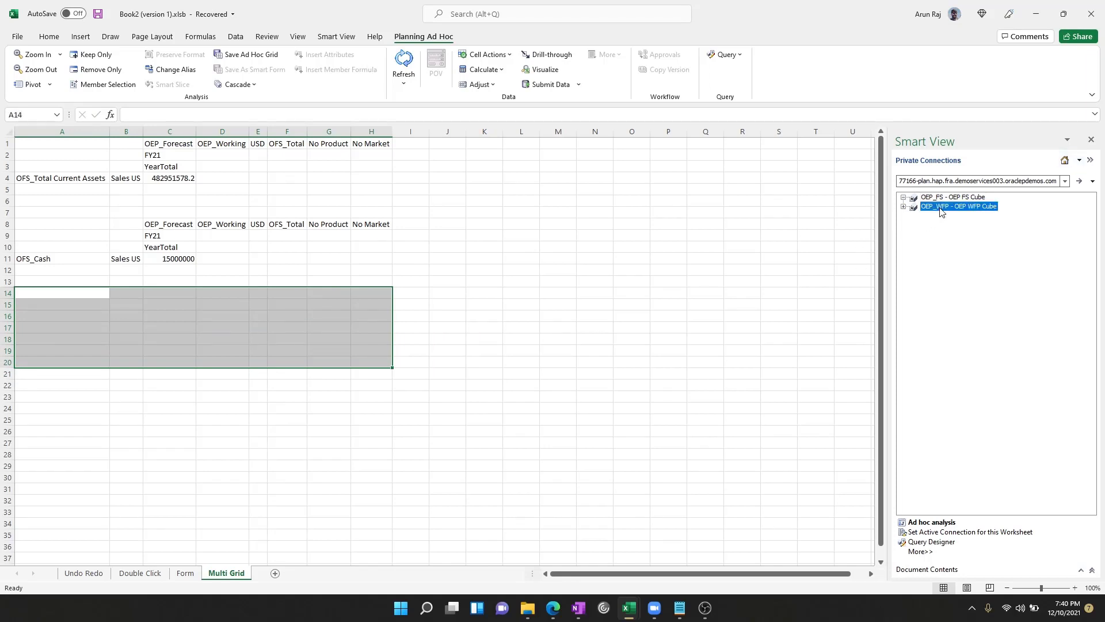
right_click(940, 212)
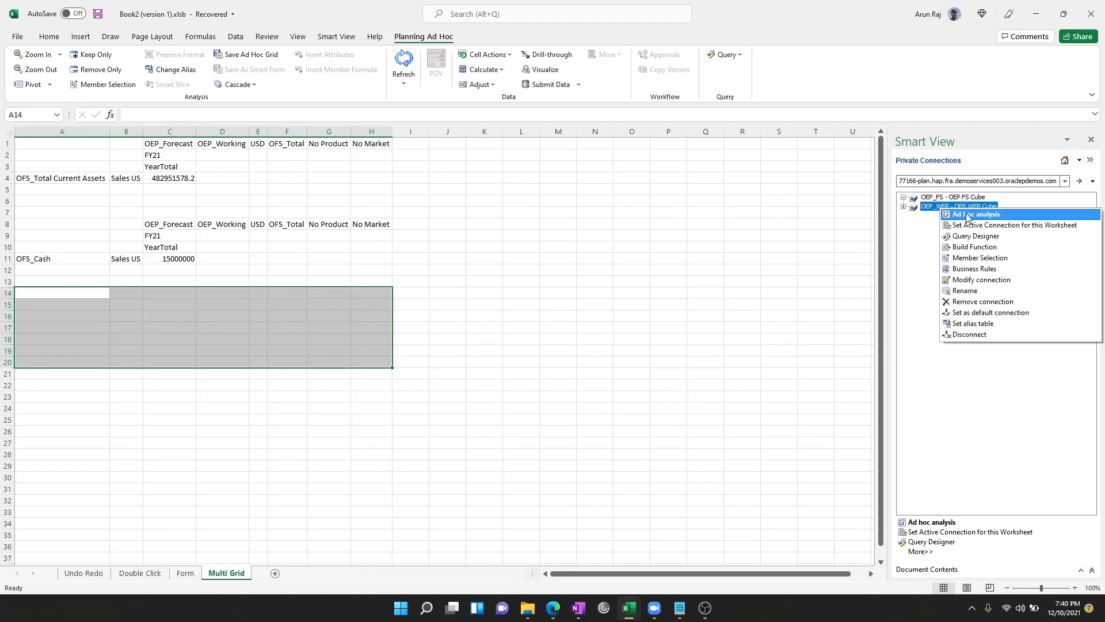
left_click(967, 215)
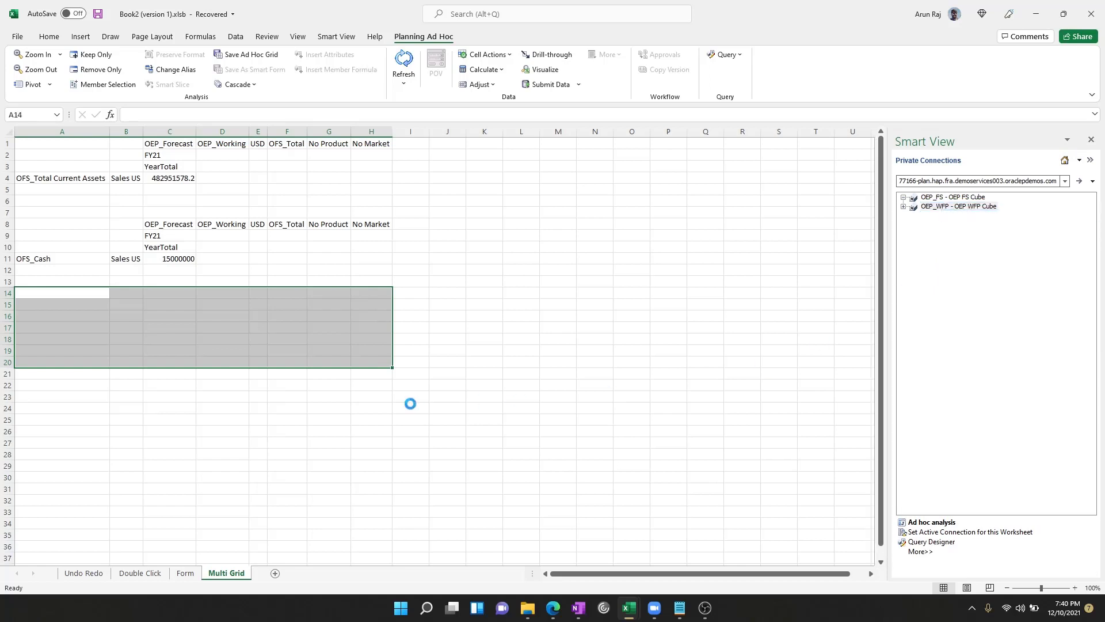
left_click(217, 370)
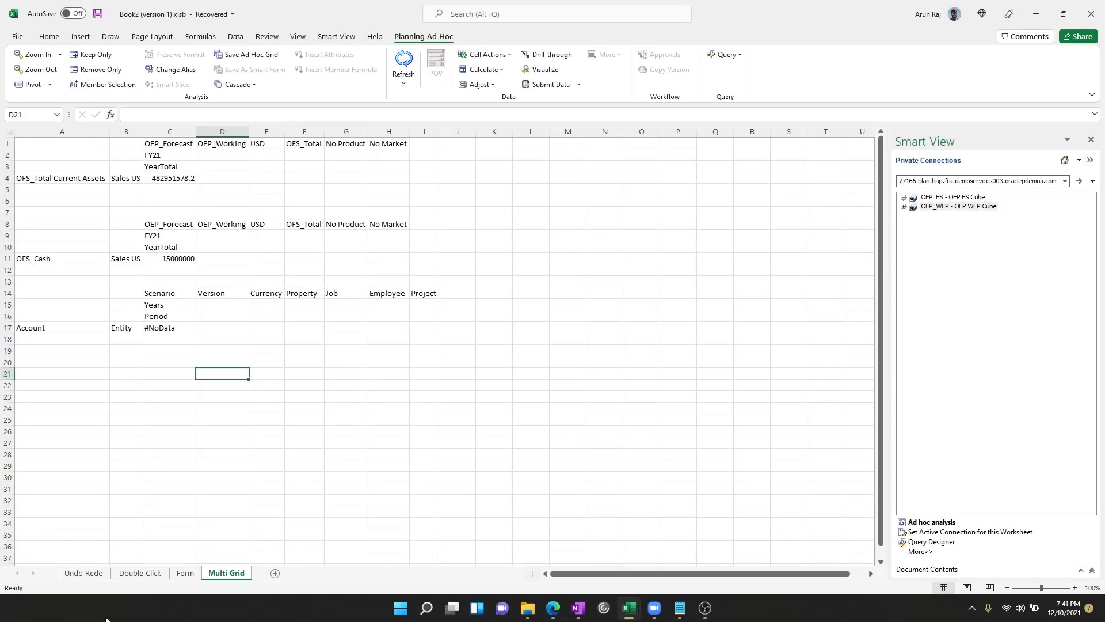
Step: Review the Smart View sheet information for the Double Click sheet, including its connection details and sheet type
left_click(142, 574)
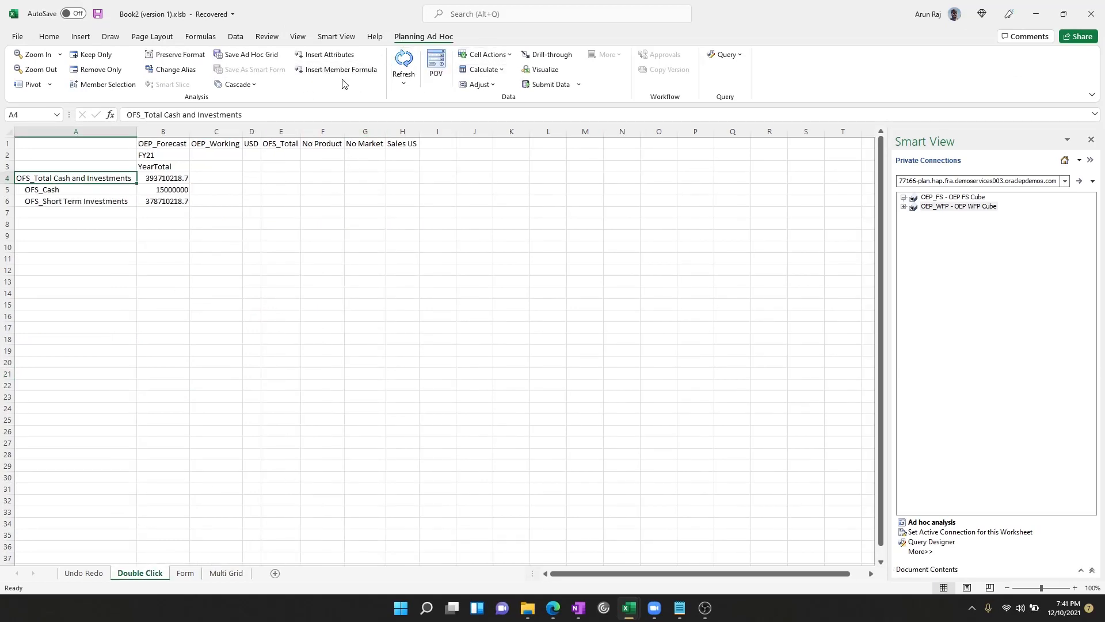
left_click(344, 38)
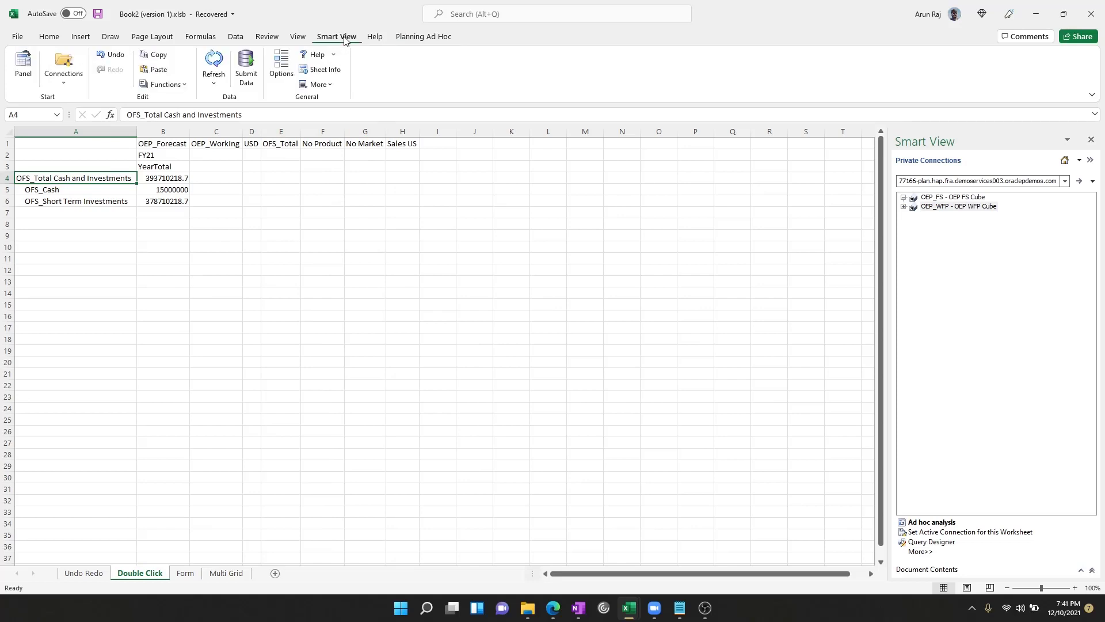
left_click(336, 76)
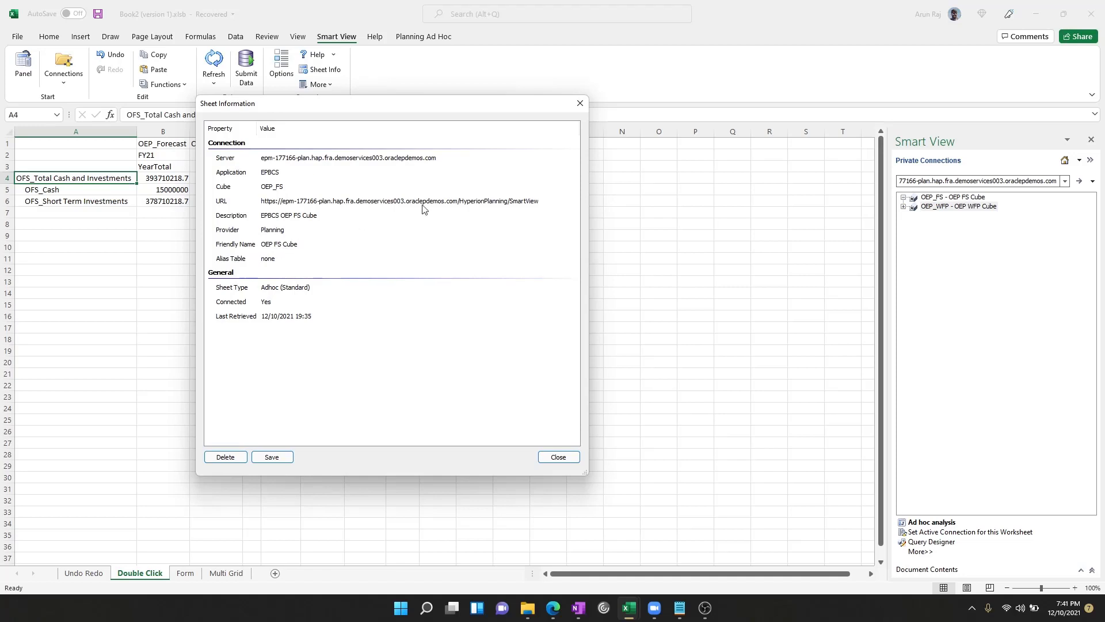
left_click(580, 103)
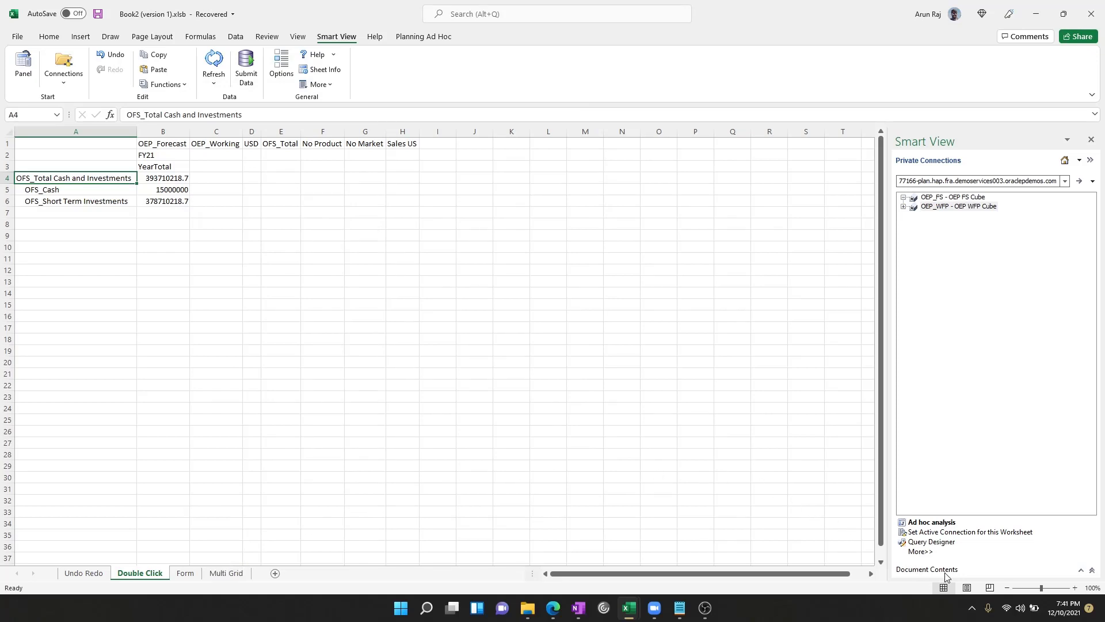
Step: Expand Document Contents in the Smart View pane and enlarge it until the full connection entries fit
left_click(1081, 570)
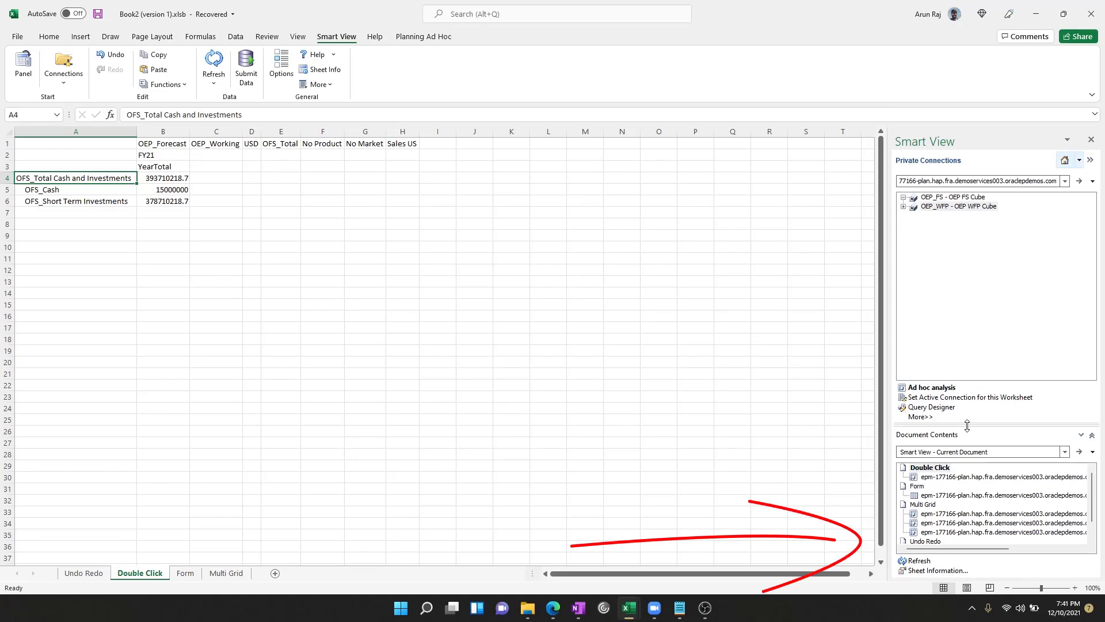
left_click_drag(967, 425, 970, 336)
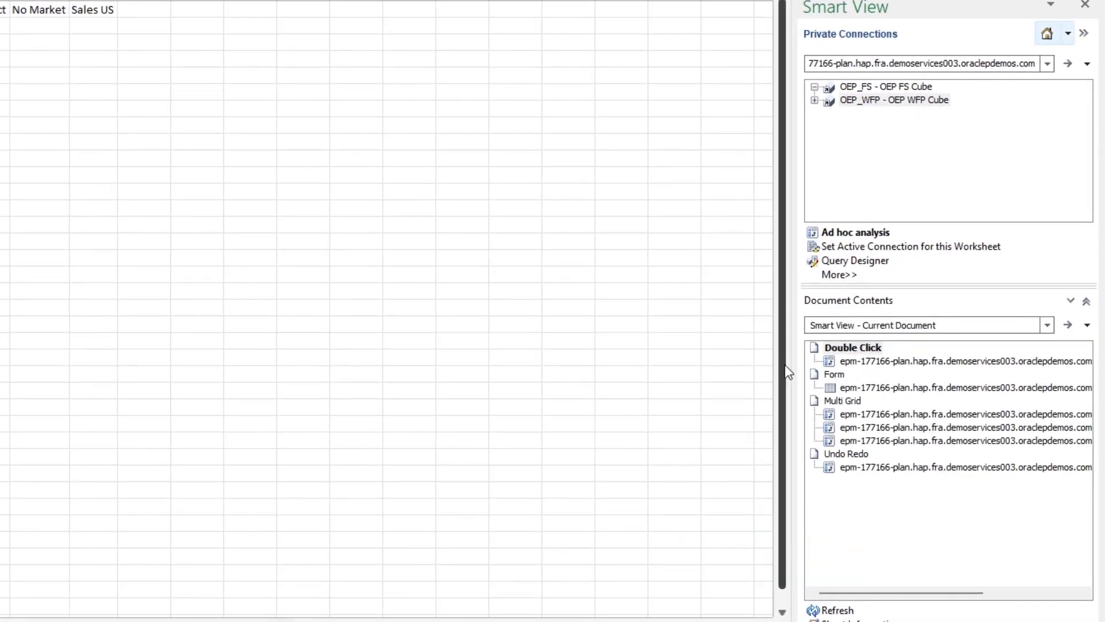
left_click_drag(785, 364, 544, 345)
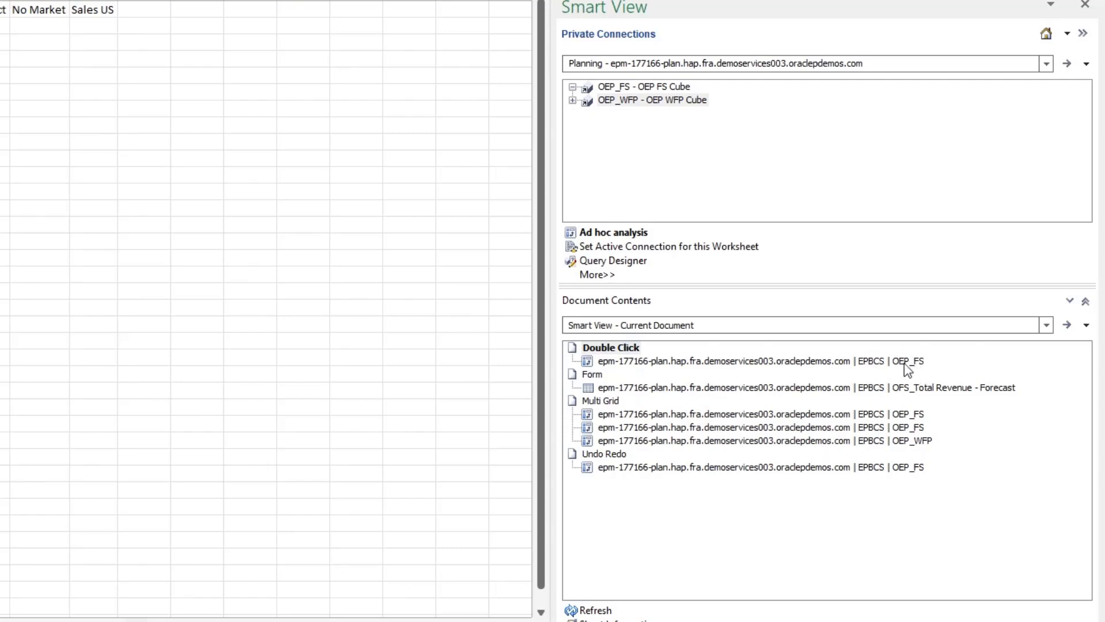
Step: Use Document Contents to select the OEP_FS grid of the Undo Redo sheet in the workbook
left_click(592, 375)
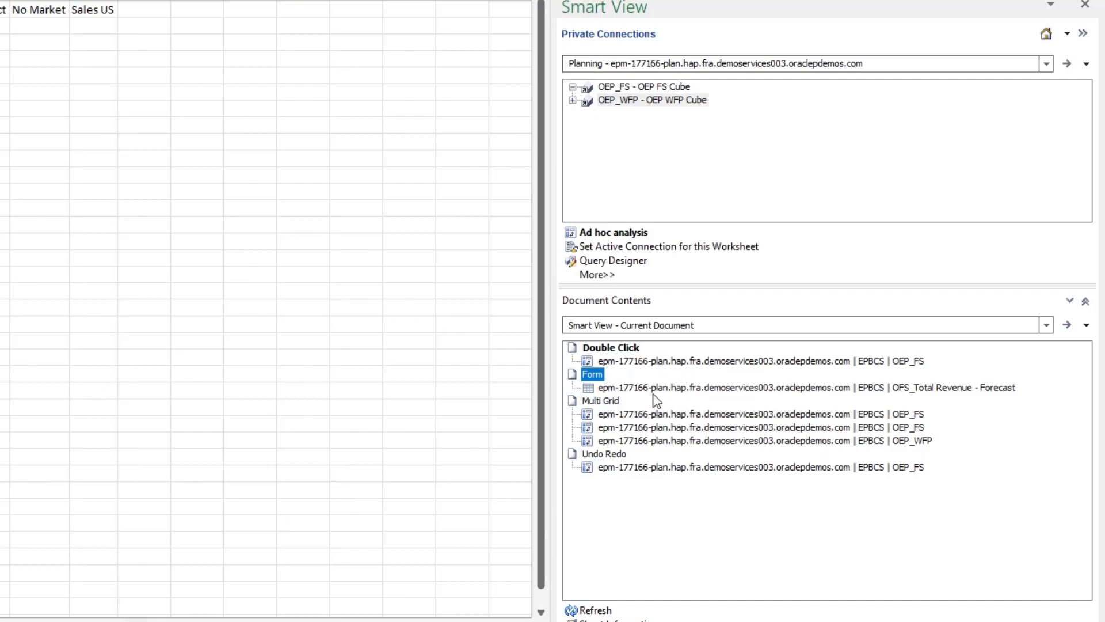
left_click(638, 468)
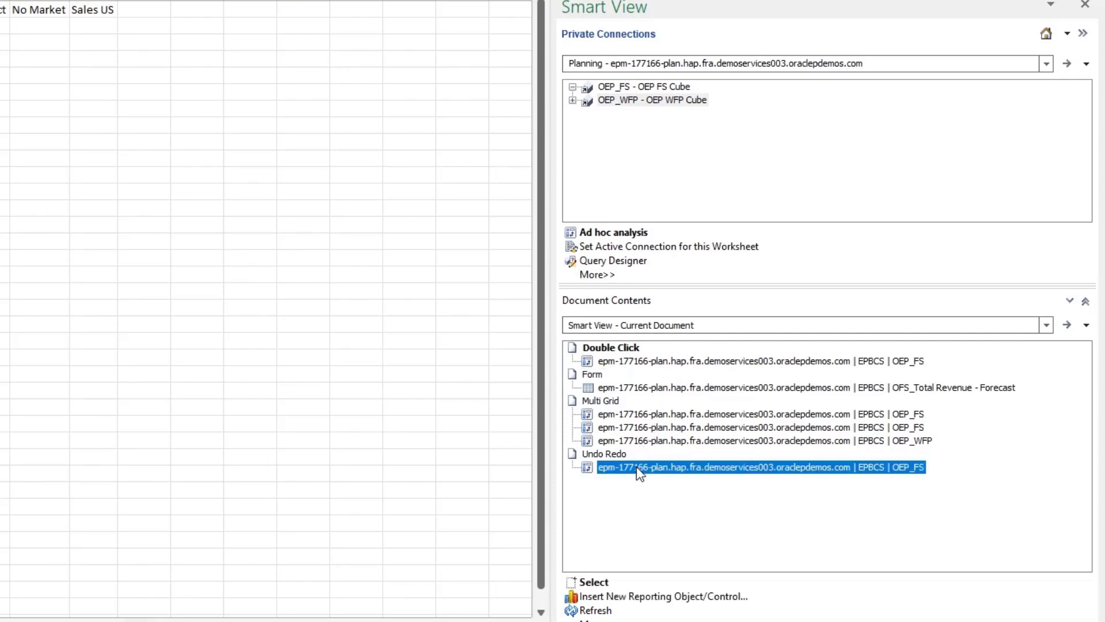
left_click(630, 574)
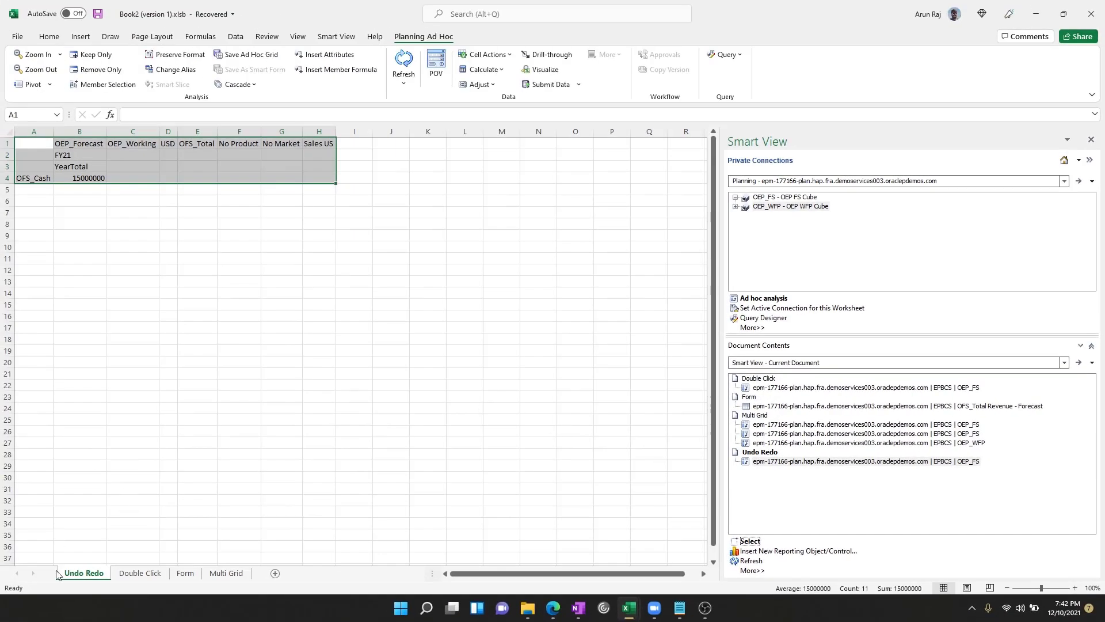